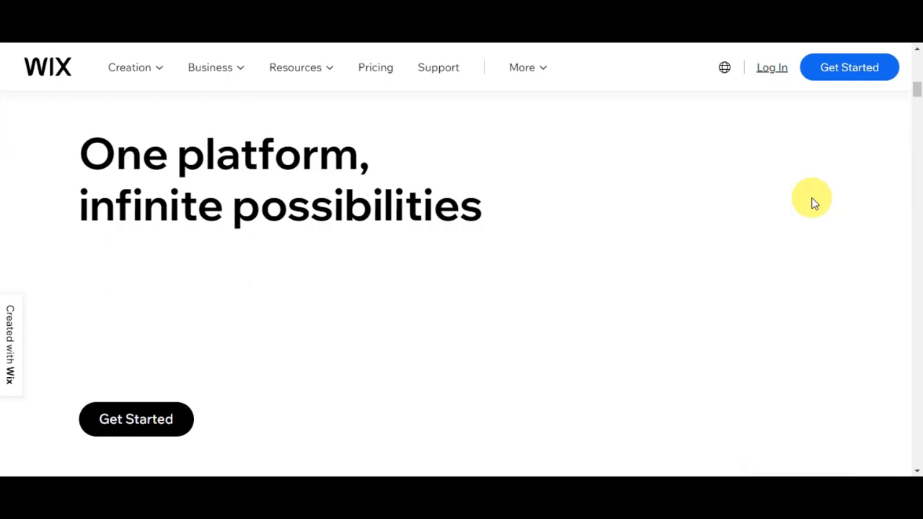
- Look through the homepage's sections on website templates and building more than a website
scroll(813, 202, down, 3)
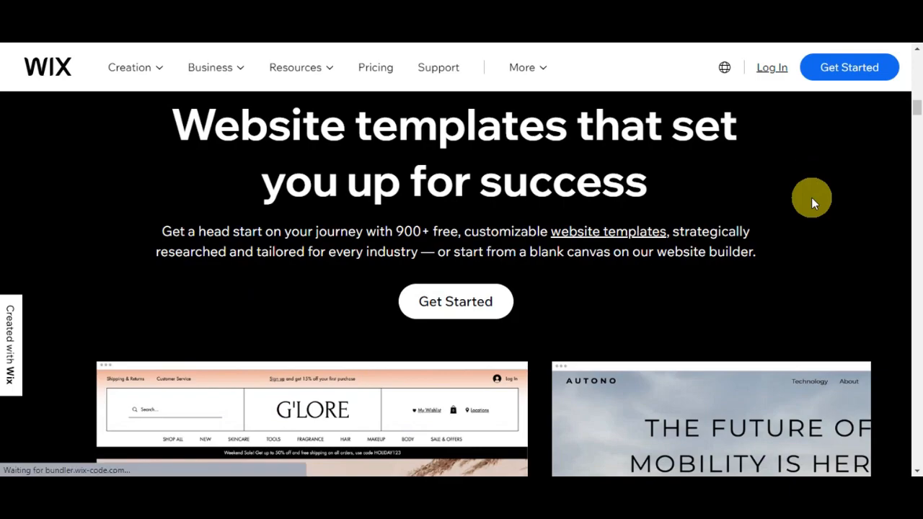
scroll(811, 201, down, 4)
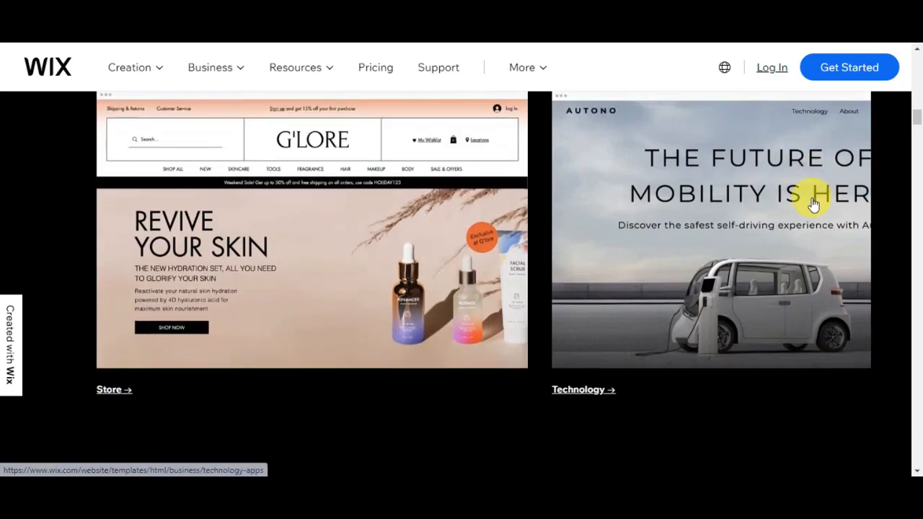
mouse_move(813, 204)
scroll(813, 204, down, 5)
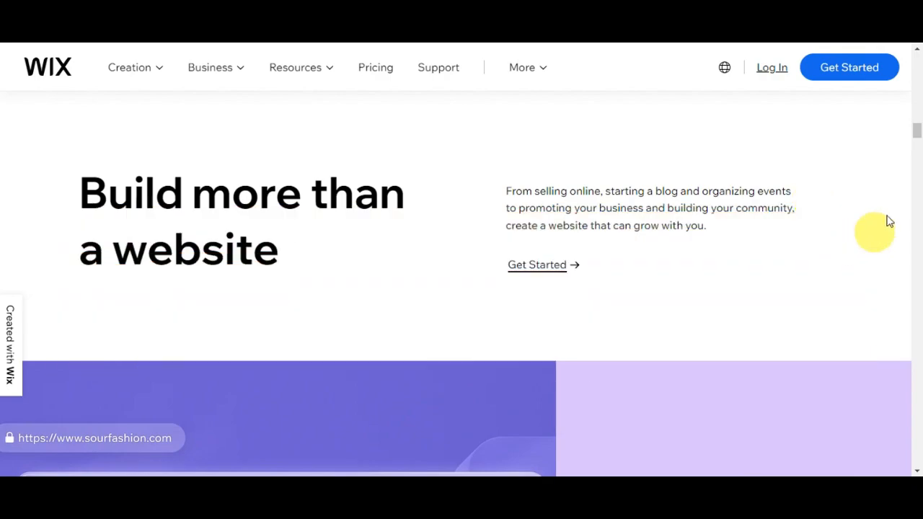
drag(916, 134, 914, 55)
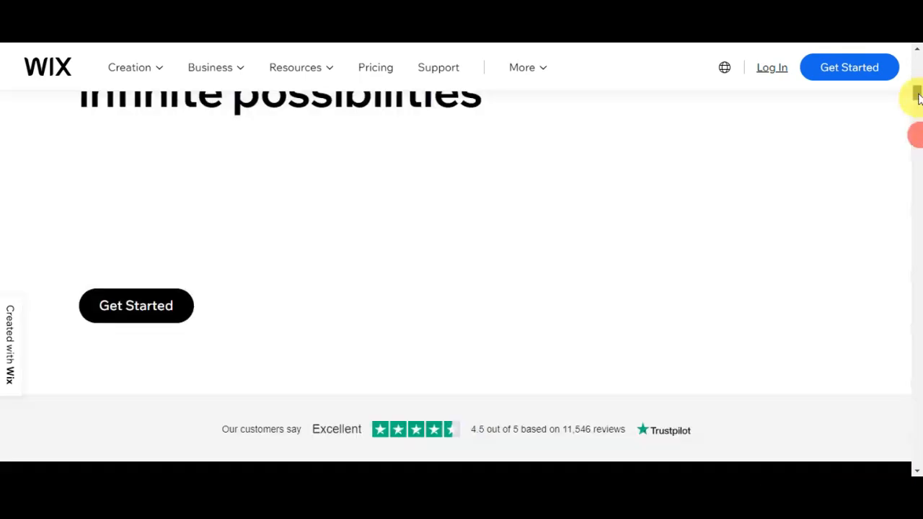
click(881, 104)
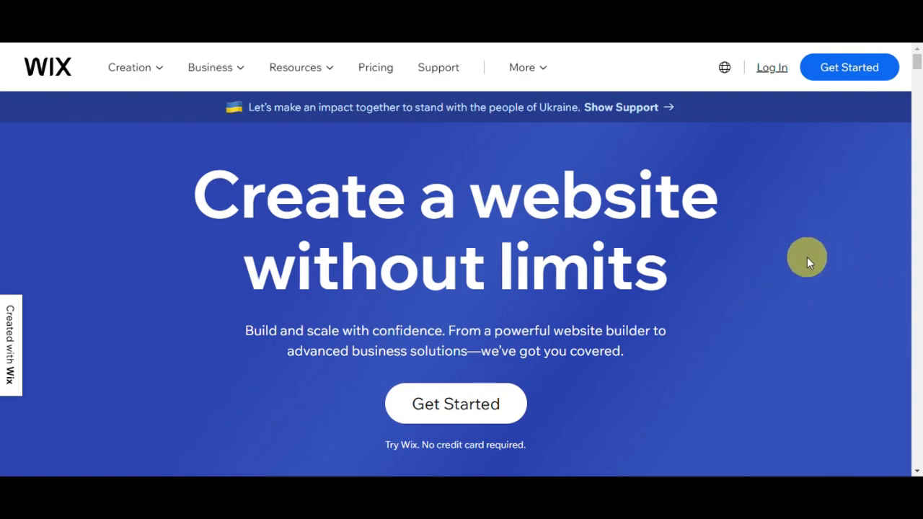
- Get started from the Wix homepage and switch from sign-up to logging in with an existing account
click(473, 405)
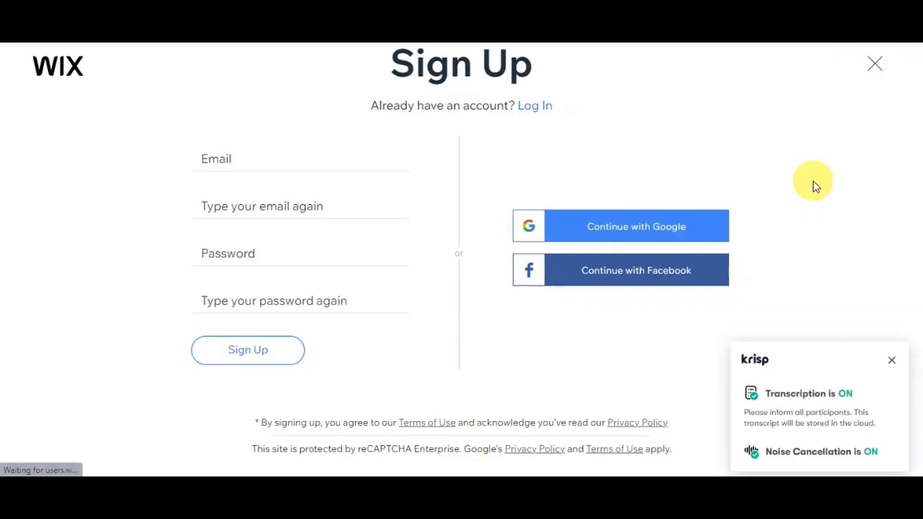
click(891, 360)
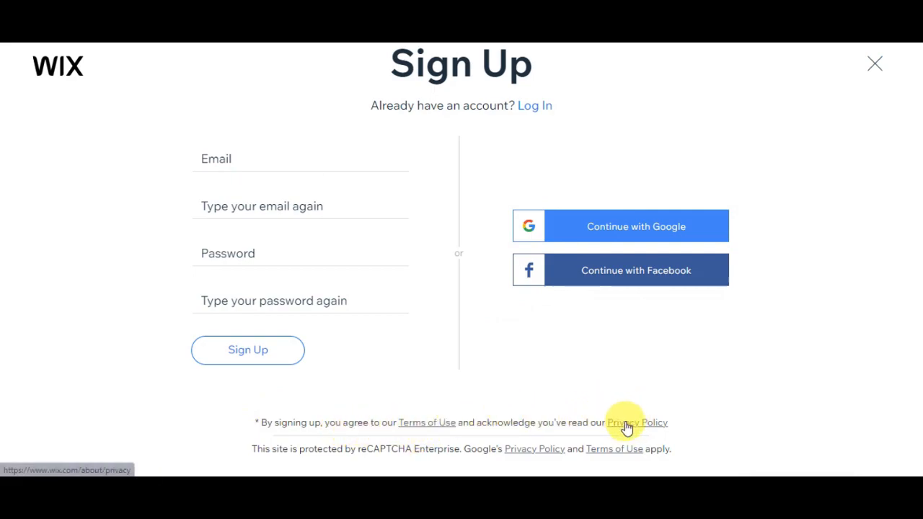
click(534, 108)
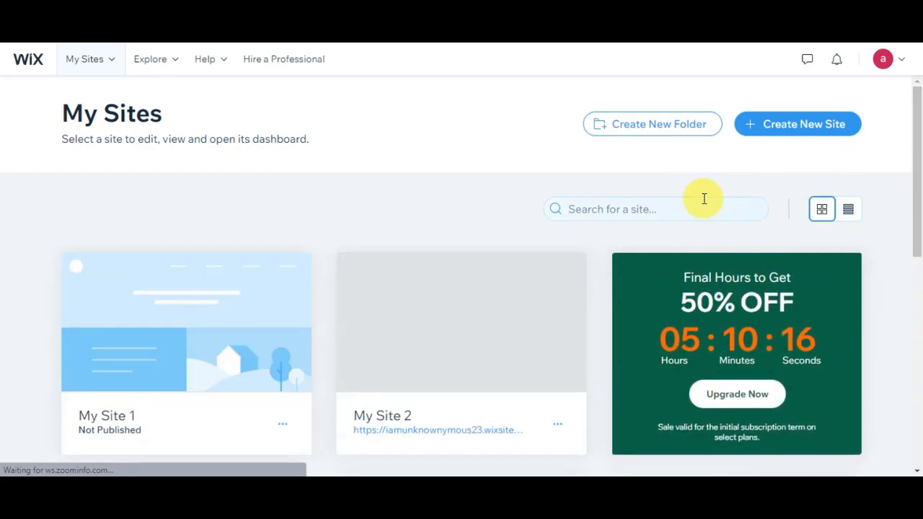
- Look over the existing sites in My Sites and start creating a new site
mouse_move(264, 305)
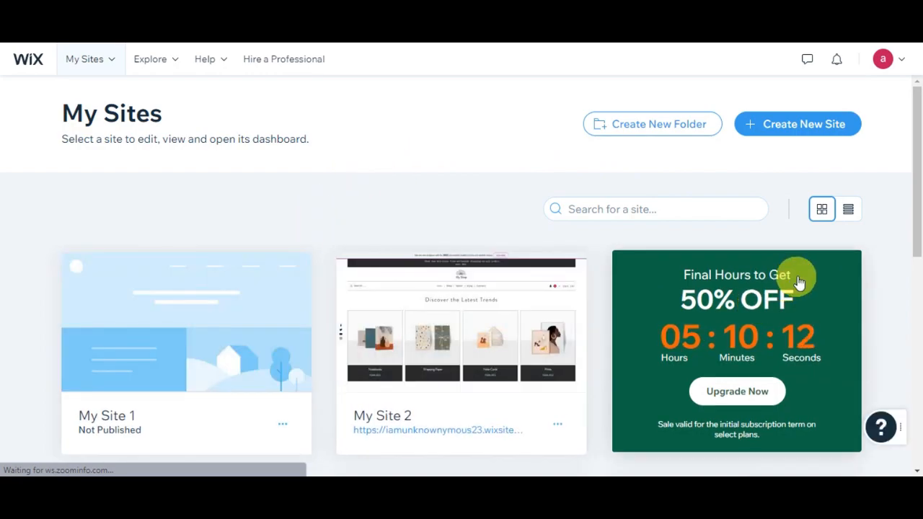
scroll(801, 280, down, 5)
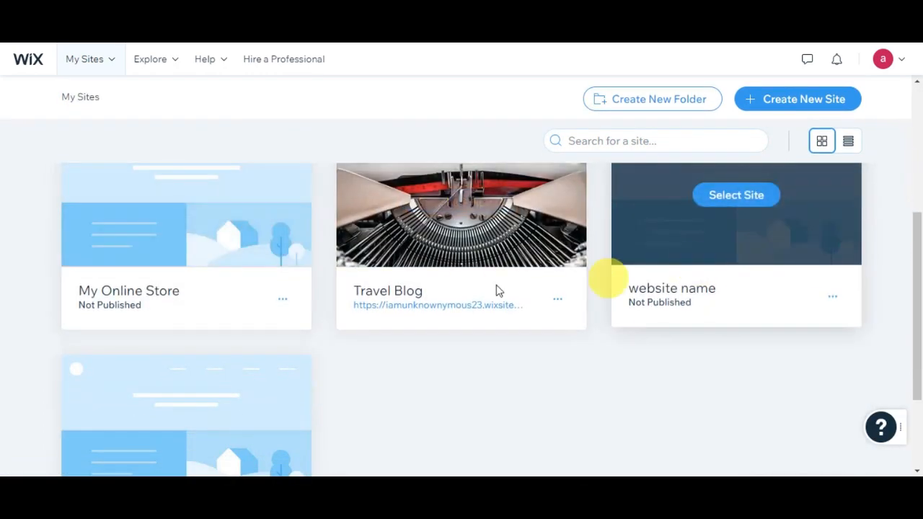
scroll(269, 363, down, 2)
scroll(847, 325, up, 6)
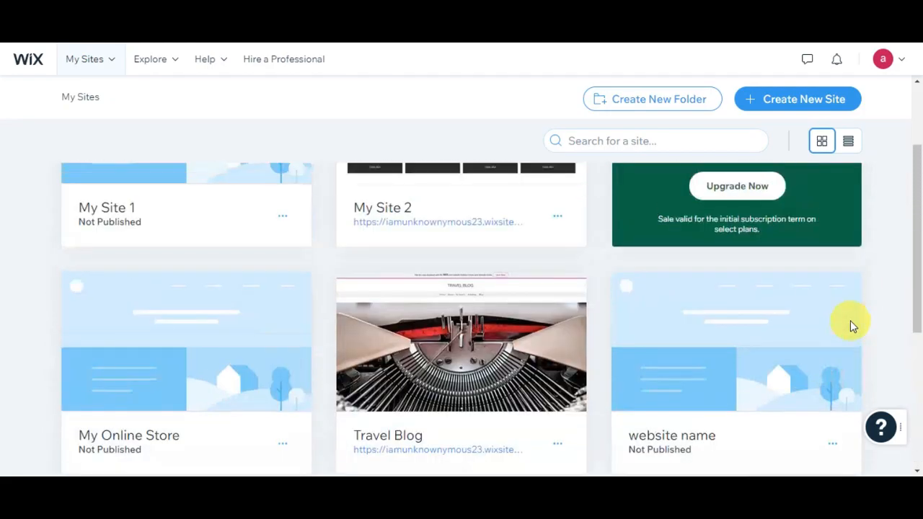
click(671, 206)
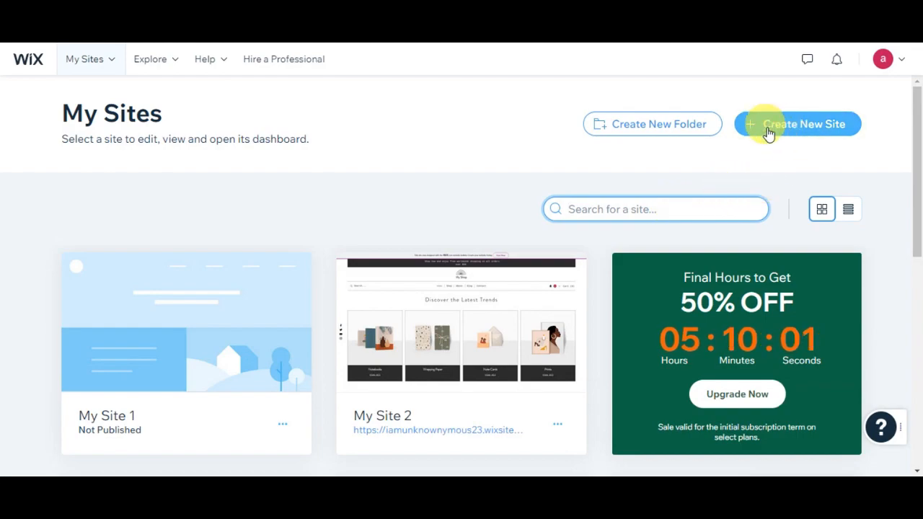
click(818, 125)
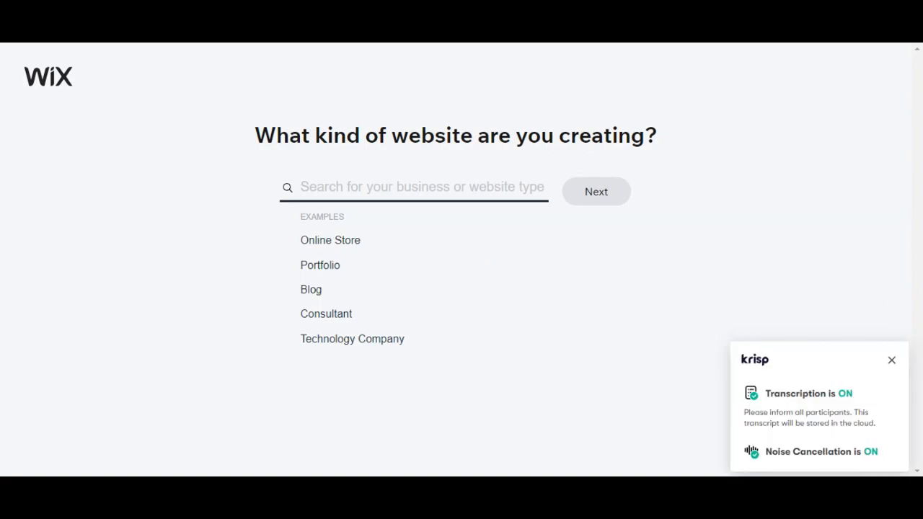
- Choose Portfolio as the kind of website and advance to the website name question
click(891, 360)
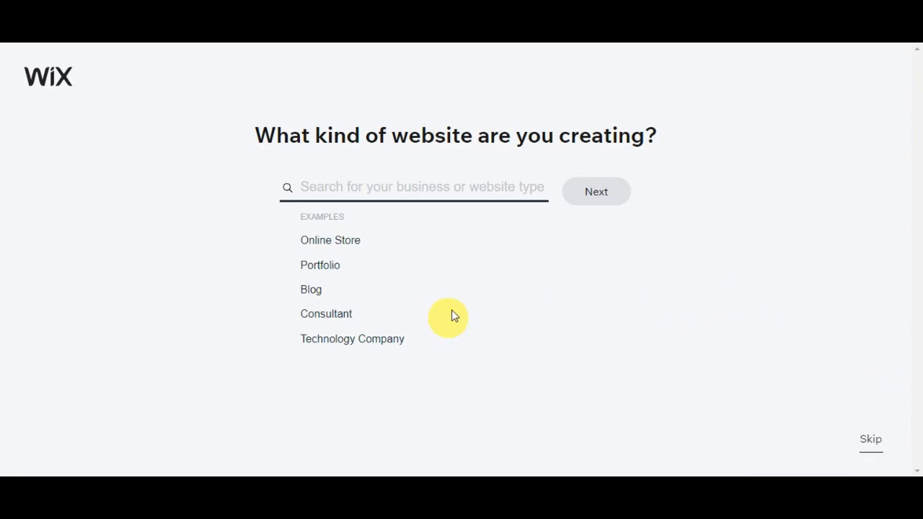
click(323, 269)
click(590, 202)
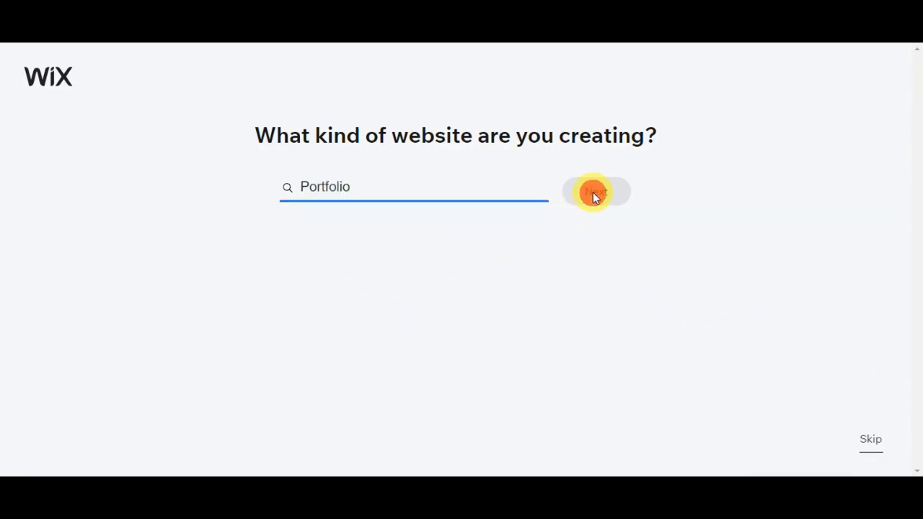
click(618, 200)
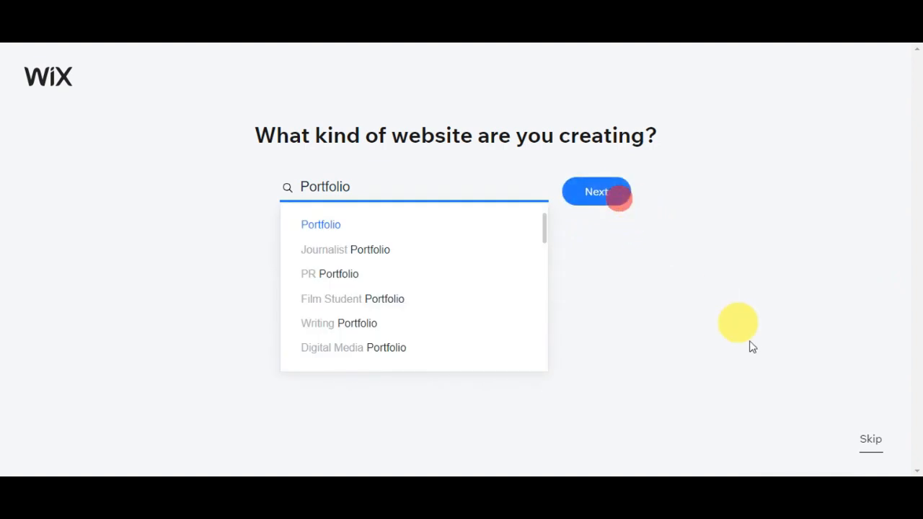
click(873, 446)
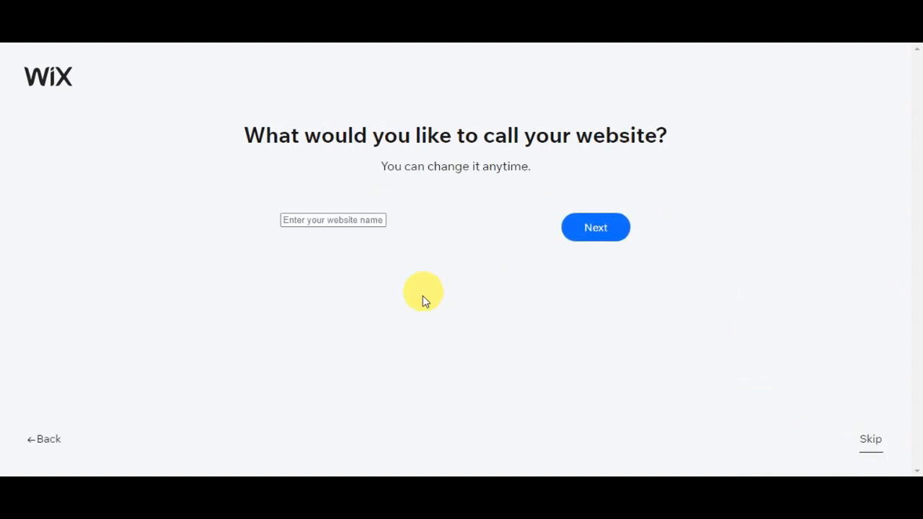
- Enter "My webs" as the website name and continue to the feature selection
click(349, 222)
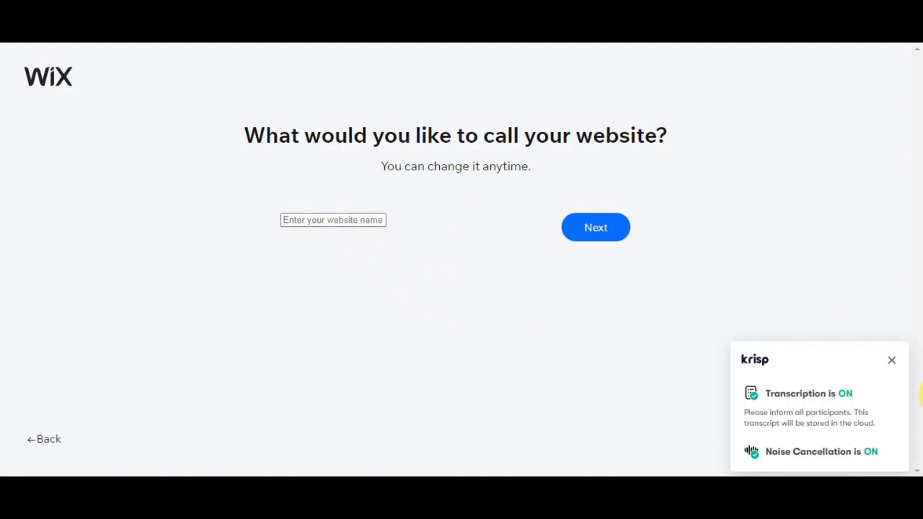
click(892, 362)
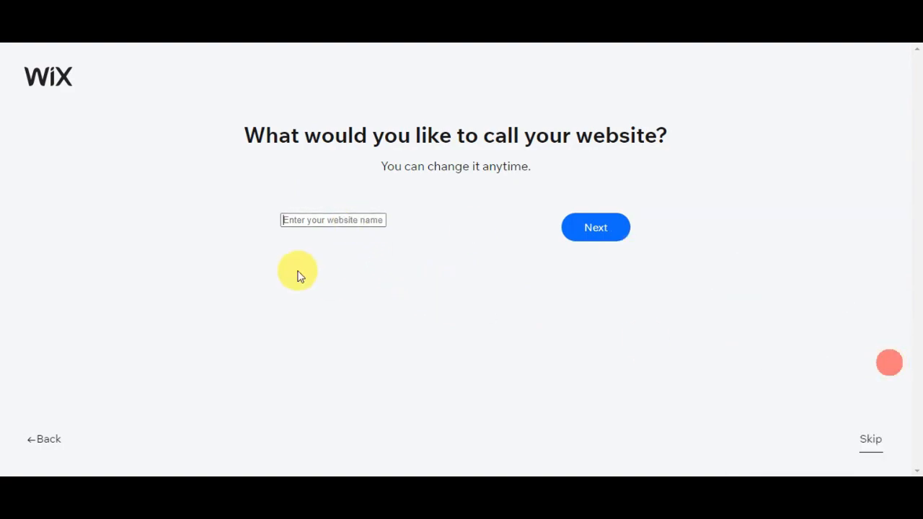
click(320, 224)
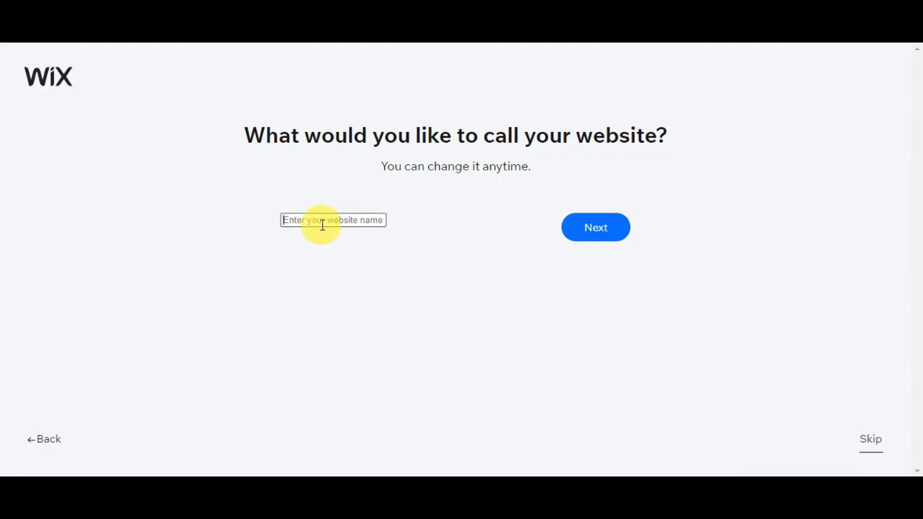
text(My webs)
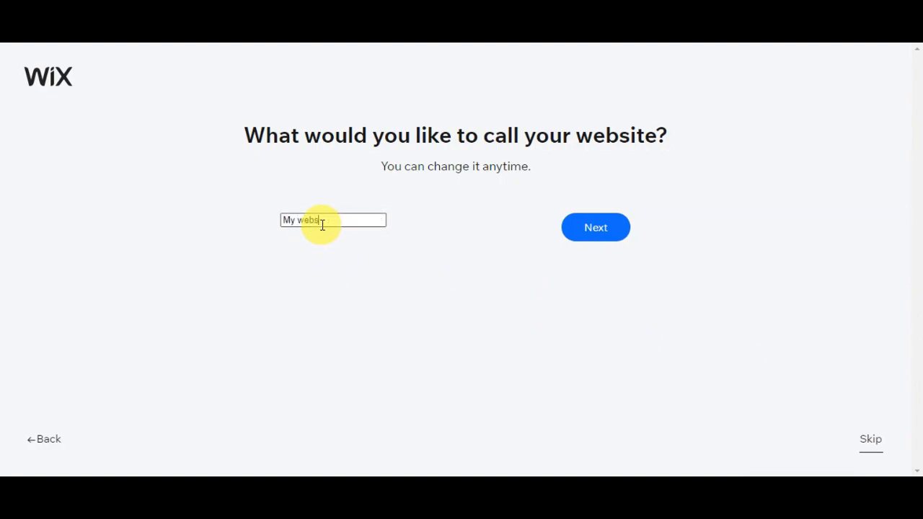
click(593, 225)
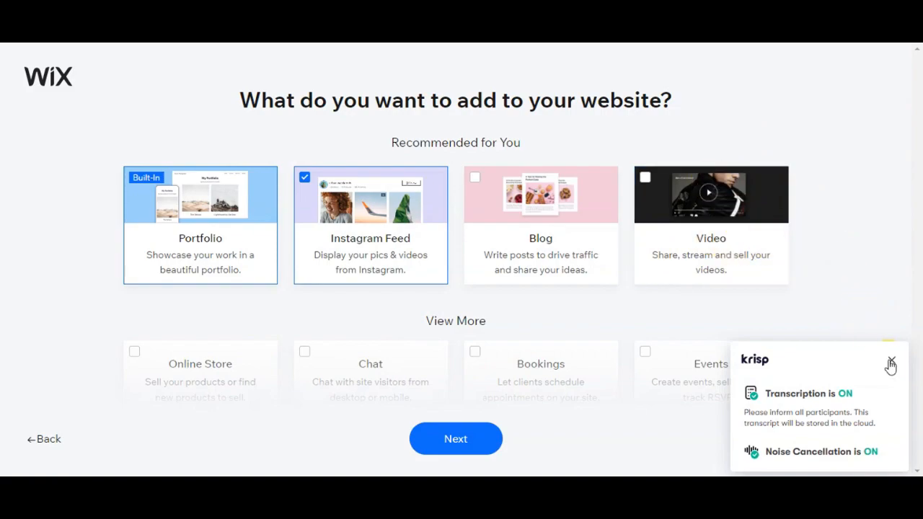
- Review the features that can be added to the website and continue with Portfolio and Instagram Feed selected
click(886, 359)
scroll(841, 250, down, 1)
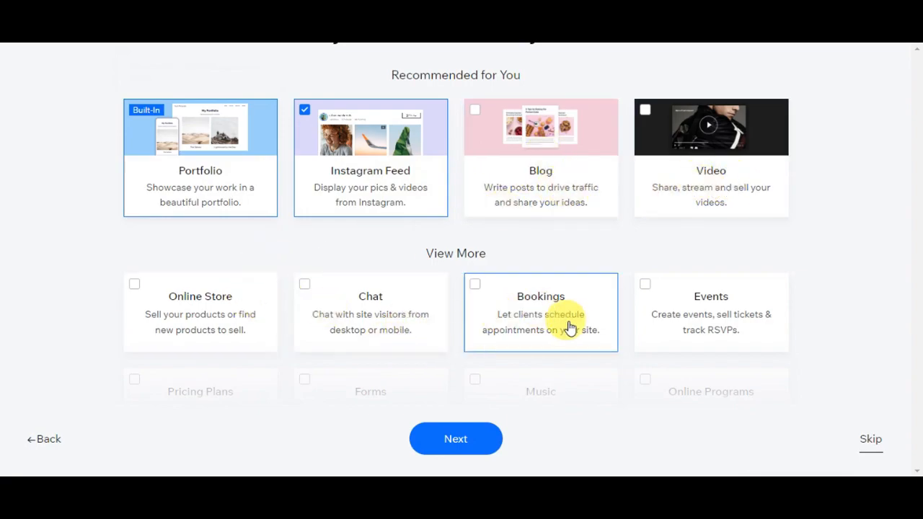
scroll(803, 295, down, 2)
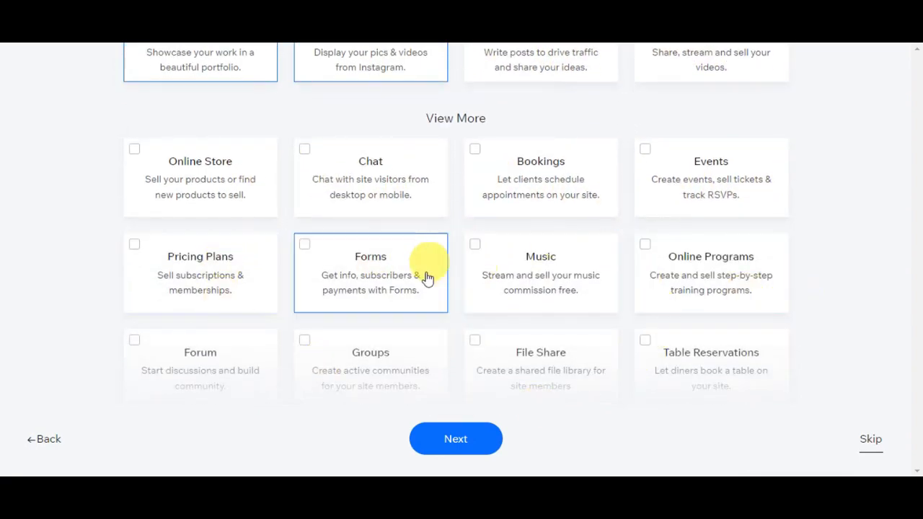
scroll(783, 274, up, 2)
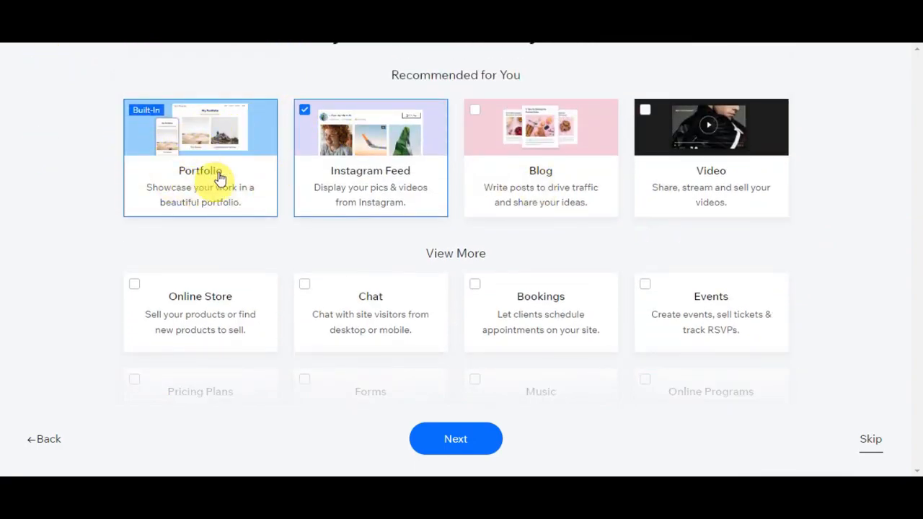
click(427, 437)
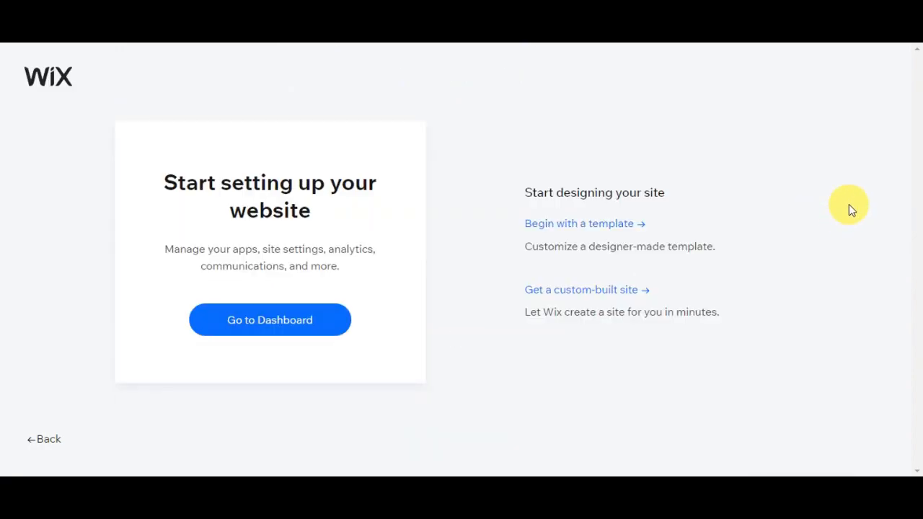
- Begin the site design with a template and open the Commercial Photographer portfolio template for editing
click(893, 359)
click(610, 228)
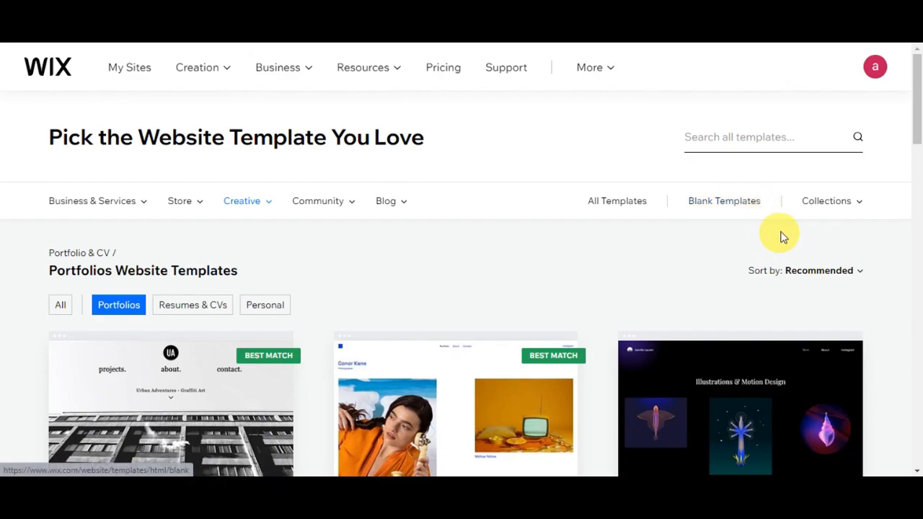
scroll(782, 235, down, 3)
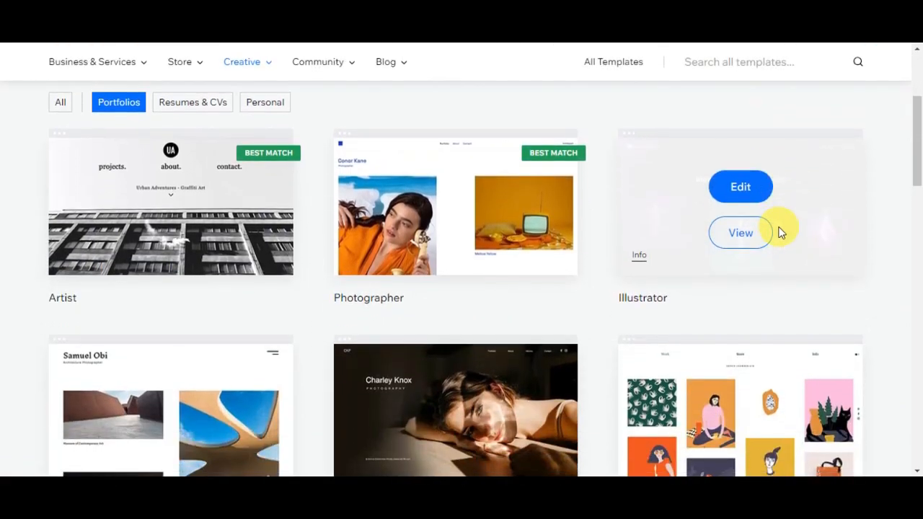
scroll(780, 230, down, 2)
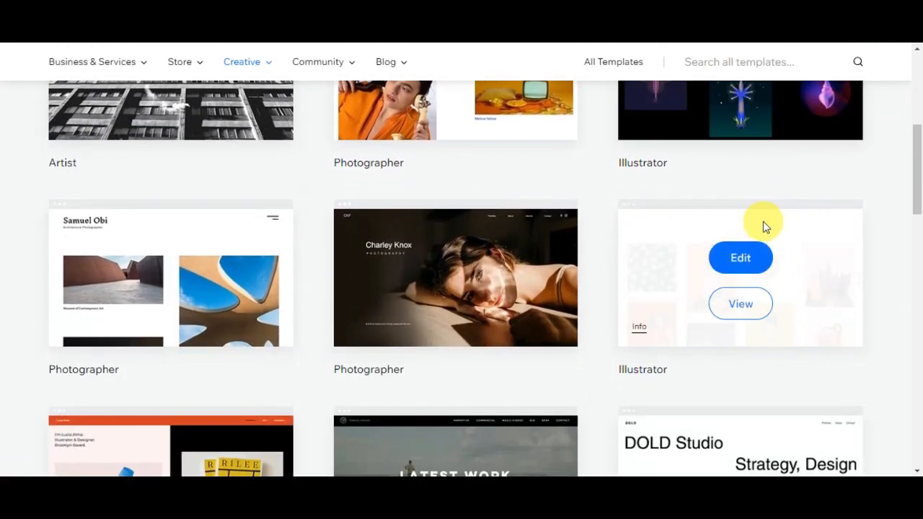
scroll(768, 227, down, 1)
scroll(765, 227, down, 1)
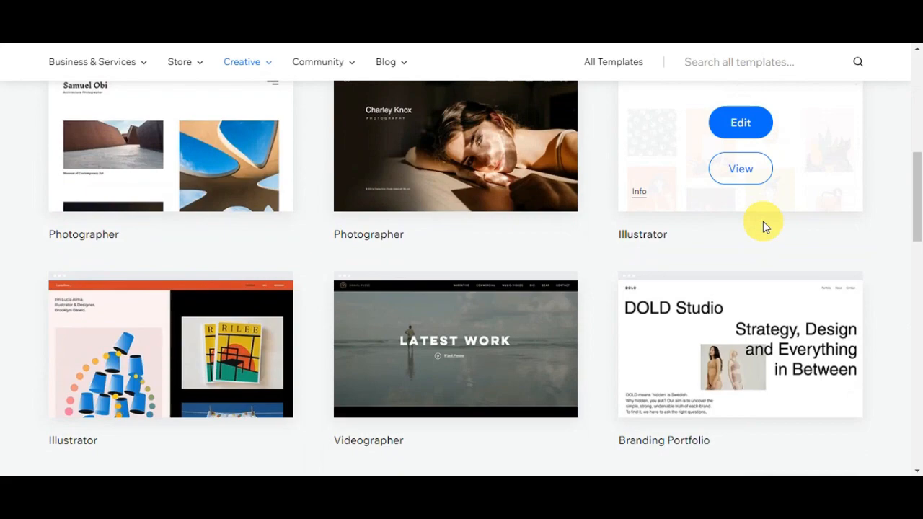
scroll(766, 227, down, 1)
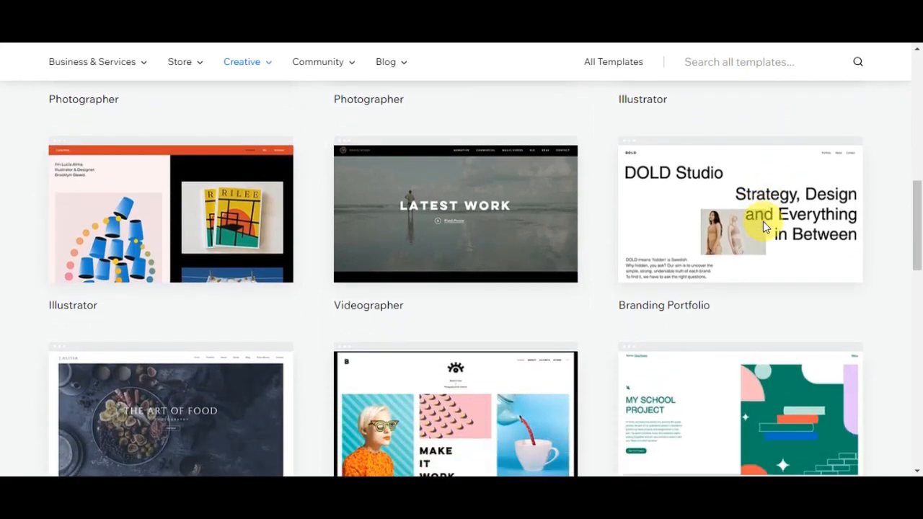
scroll(762, 223, down, 4)
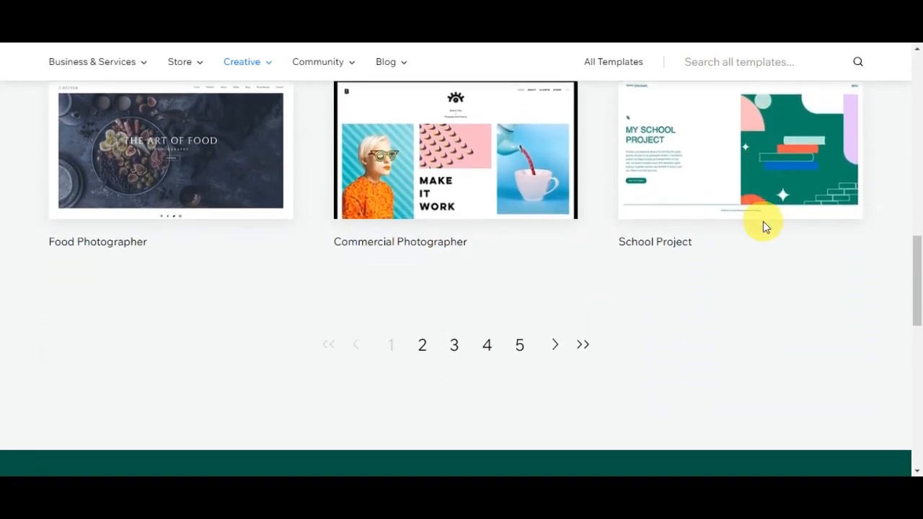
scroll(827, 289, up, 1)
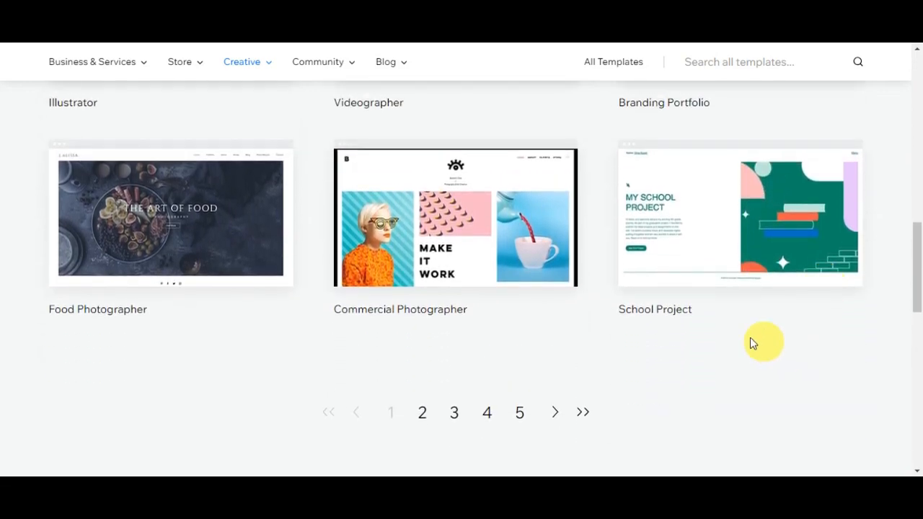
mouse_move(482, 192)
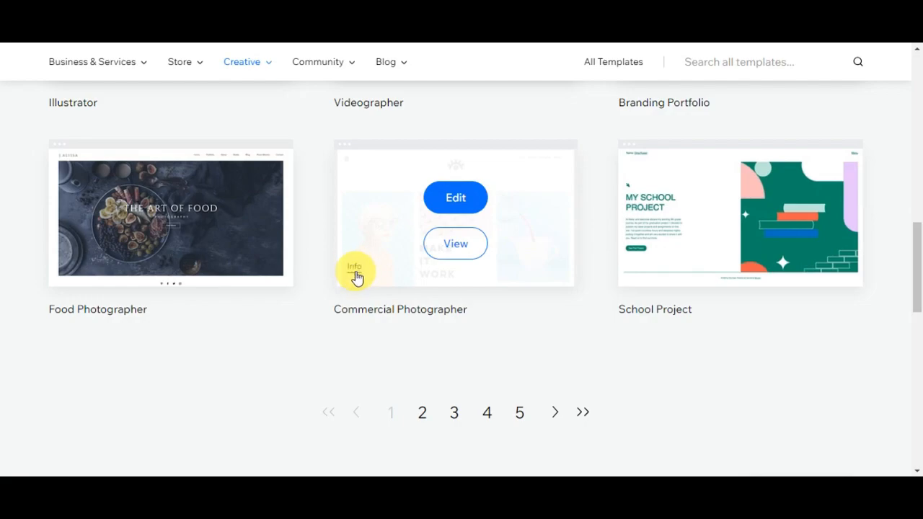
click(466, 198)
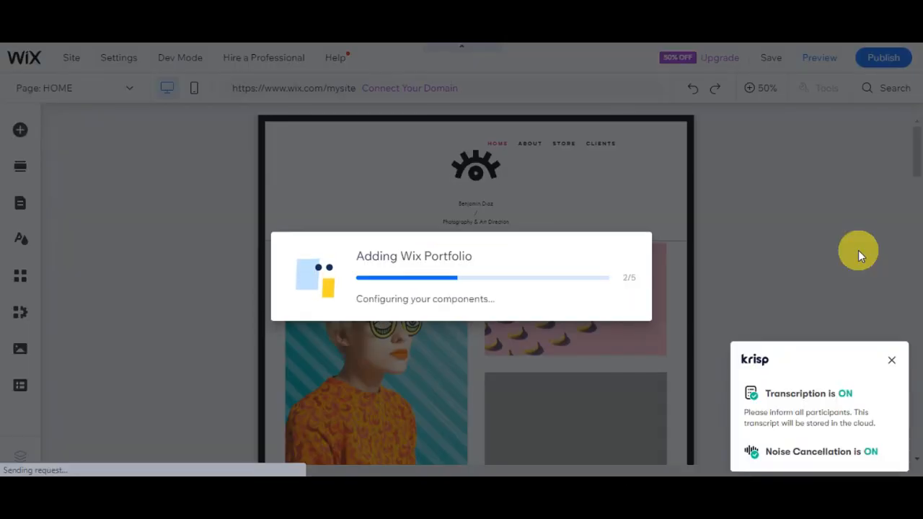
- Close the notification, the AI site text dialog and the editor introduction without generating any text
click(891, 360)
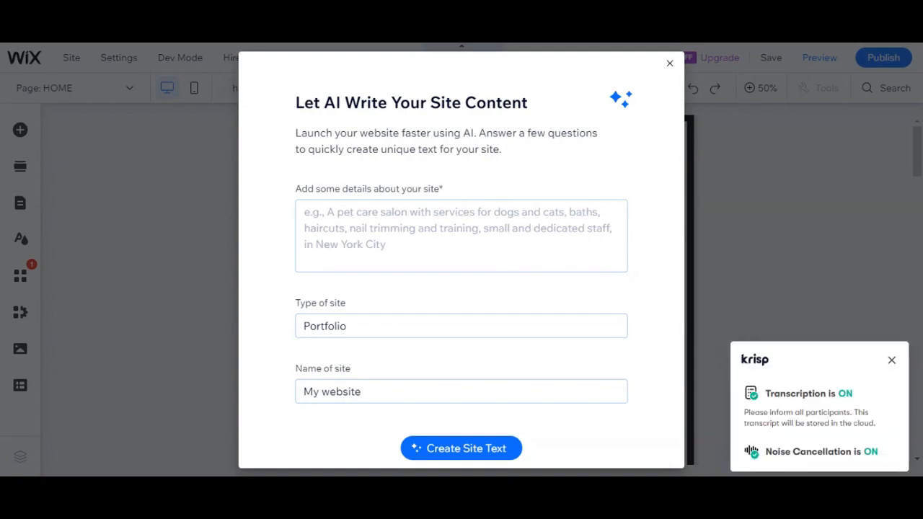
click(892, 360)
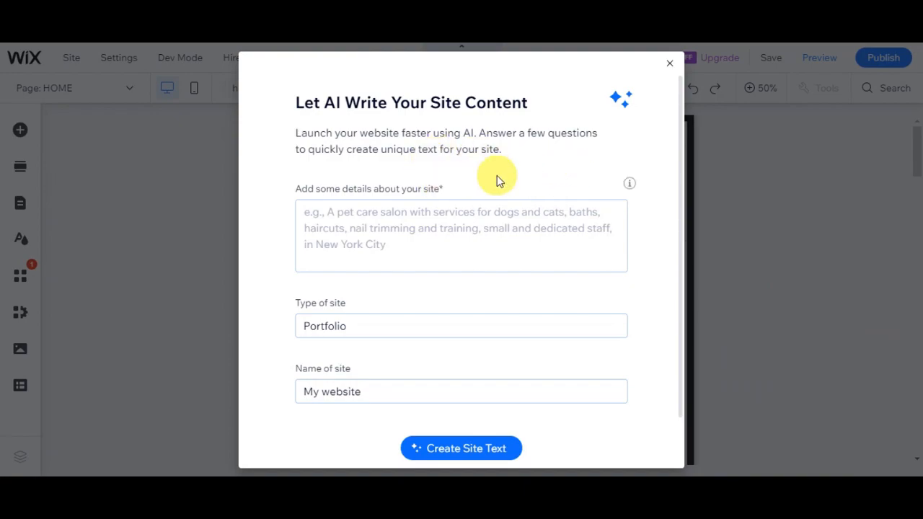
scroll(499, 274, down, 1)
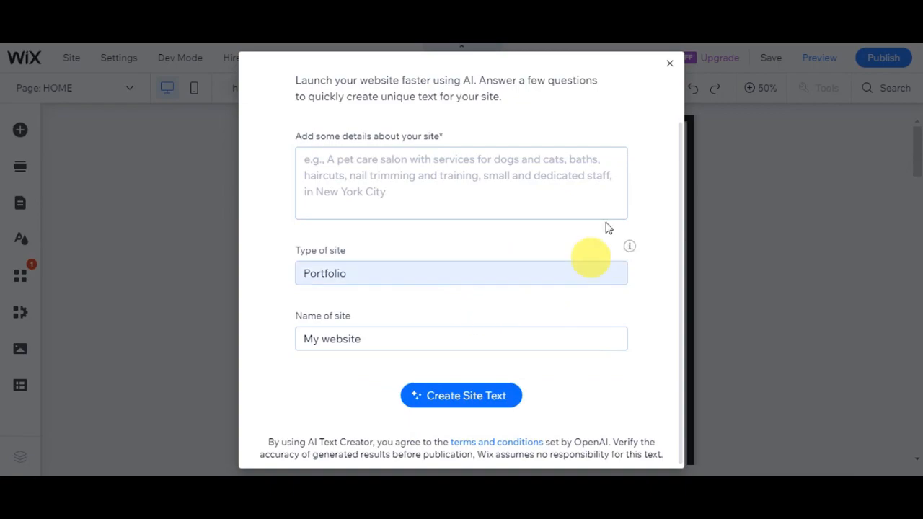
click(667, 68)
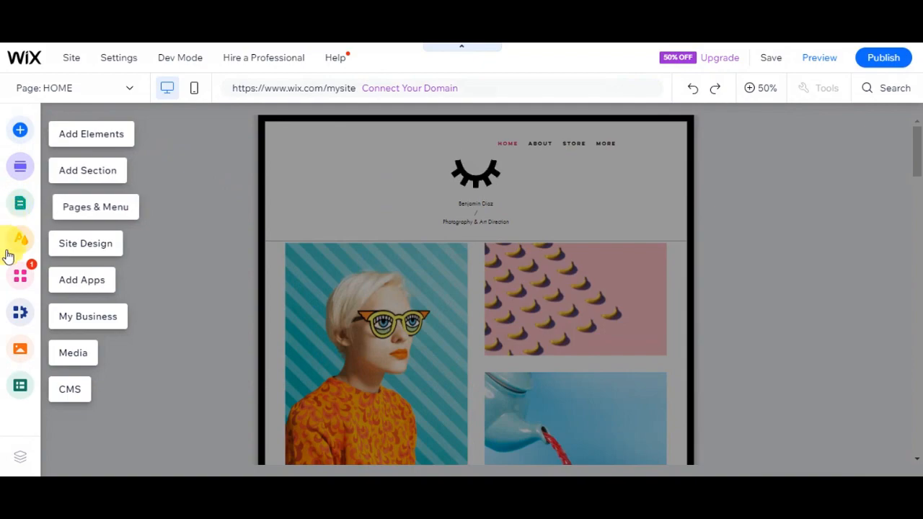
click(562, 217)
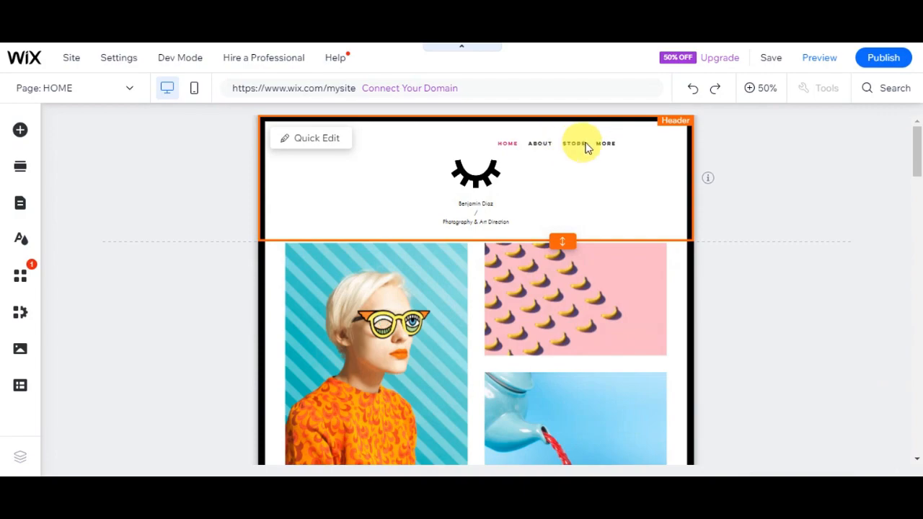
- Delete the template's HOME, ABOUT, STORE navigation menu from the header and dismiss the hint message
click(619, 192)
click(606, 145)
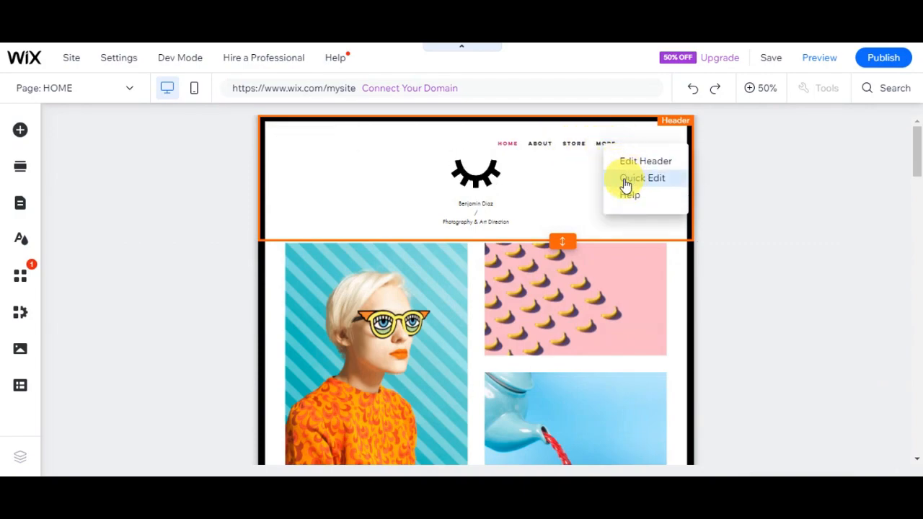
click(625, 179)
click(554, 132)
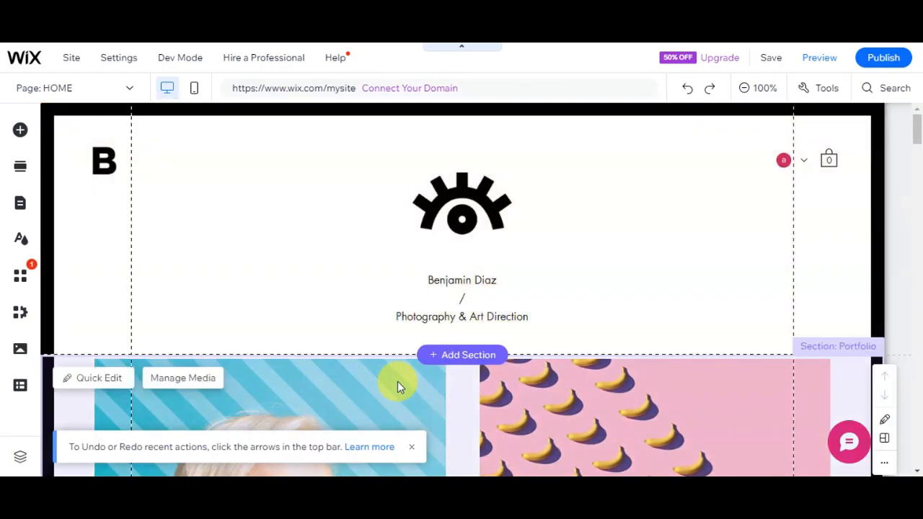
click(411, 446)
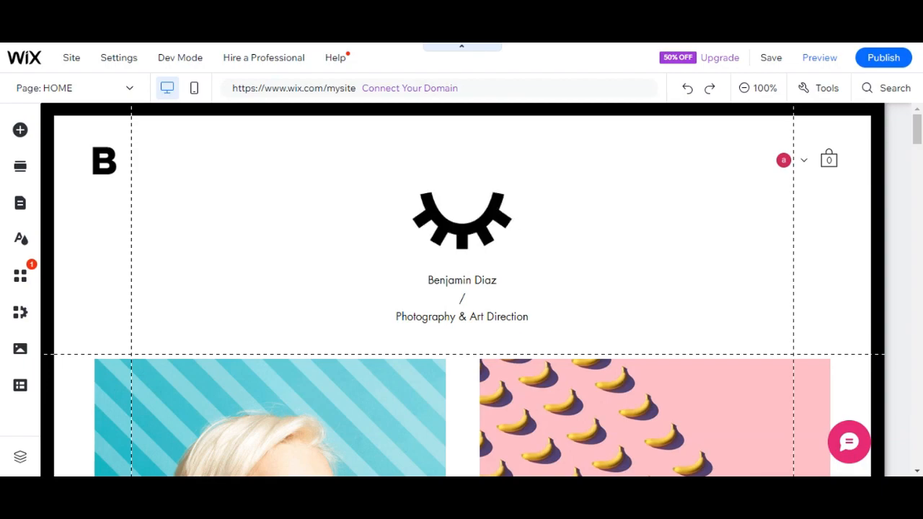
- Add the blank white Classic strip across the top of the header
click(207, 238)
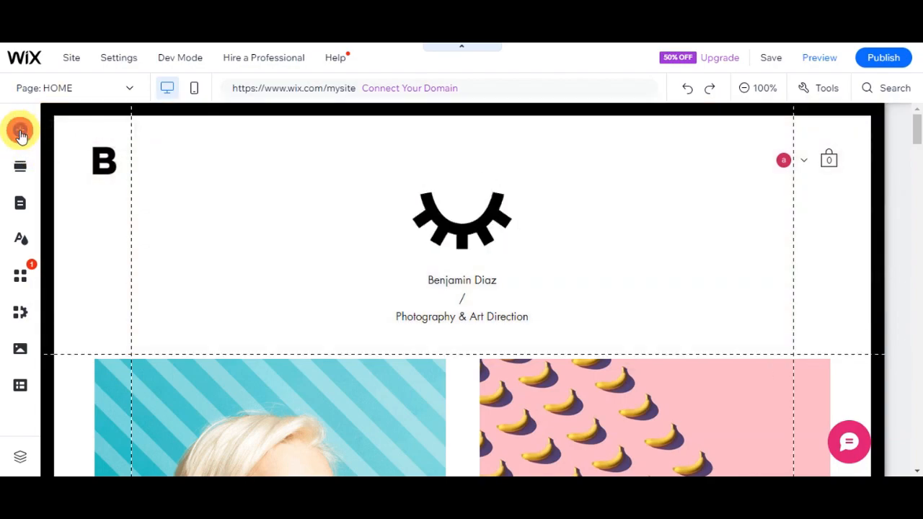
click(20, 132)
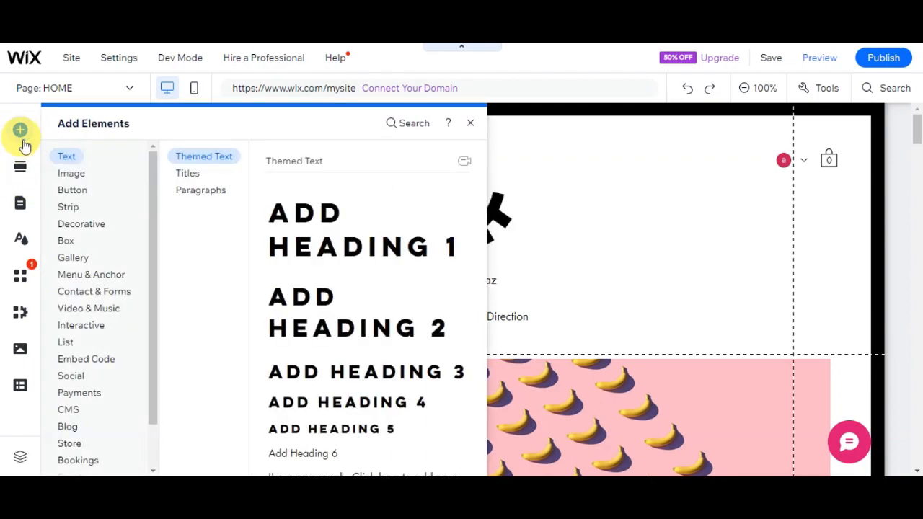
mouse_move(78, 214)
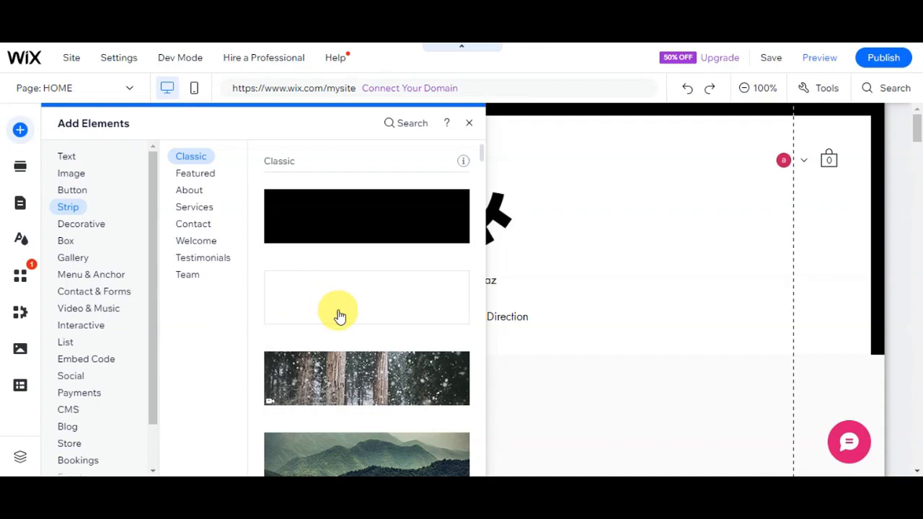
drag(354, 286, 598, 223)
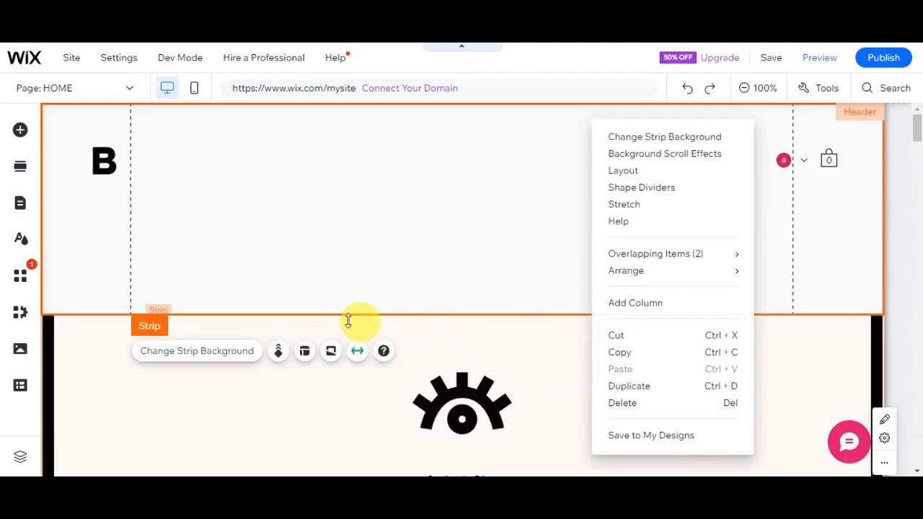
- Split the header strip into two columns and shorten the strip to a height of about 185
click(305, 353)
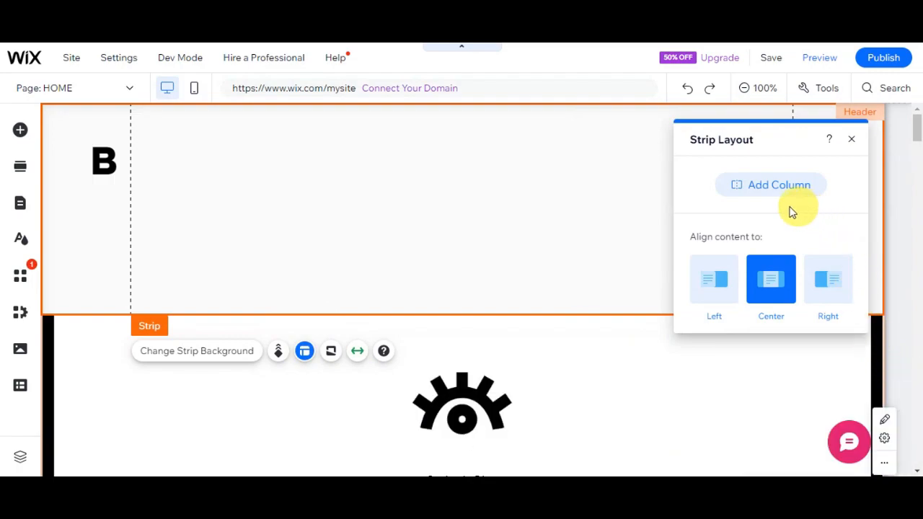
click(764, 185)
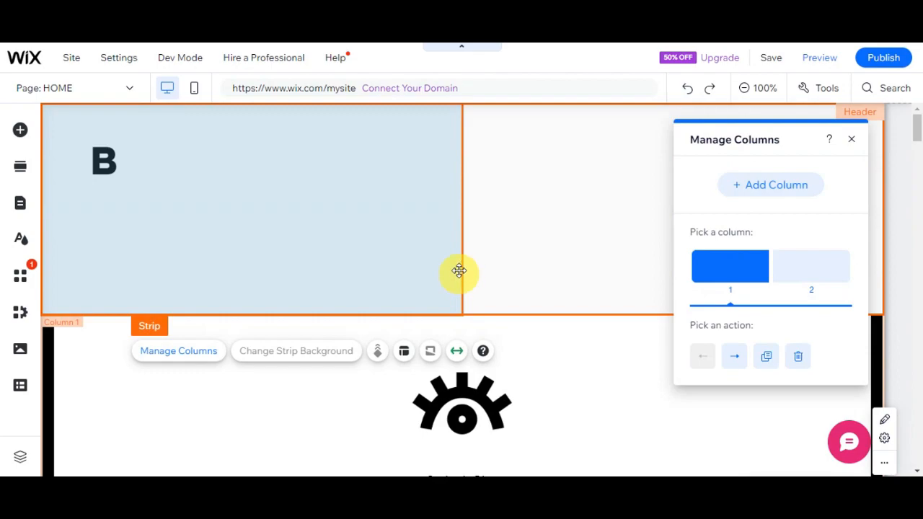
drag(461, 264, 455, 228)
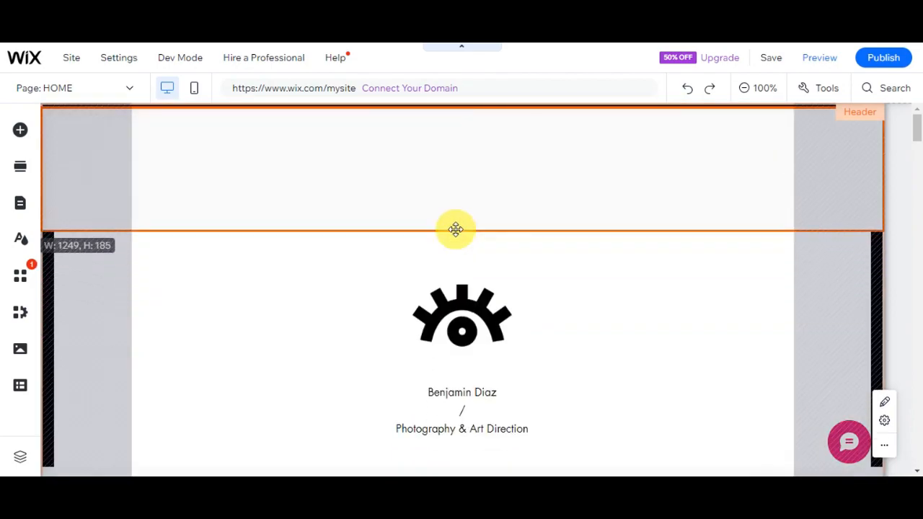
click(265, 169)
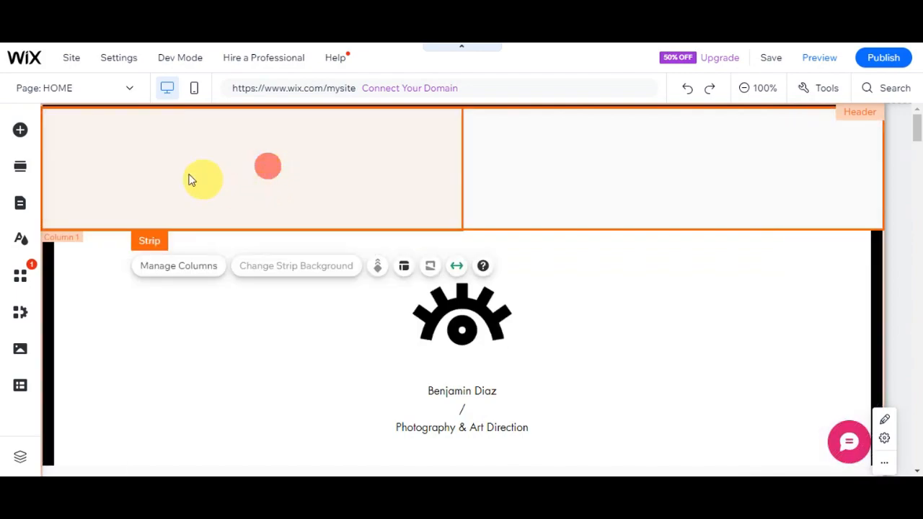
click(583, 188)
click(621, 171)
click(318, 193)
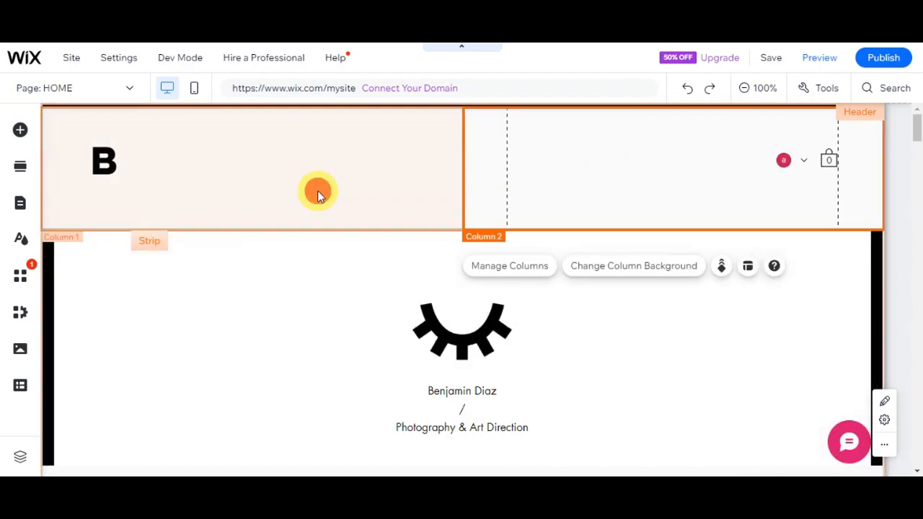
click(495, 190)
click(385, 187)
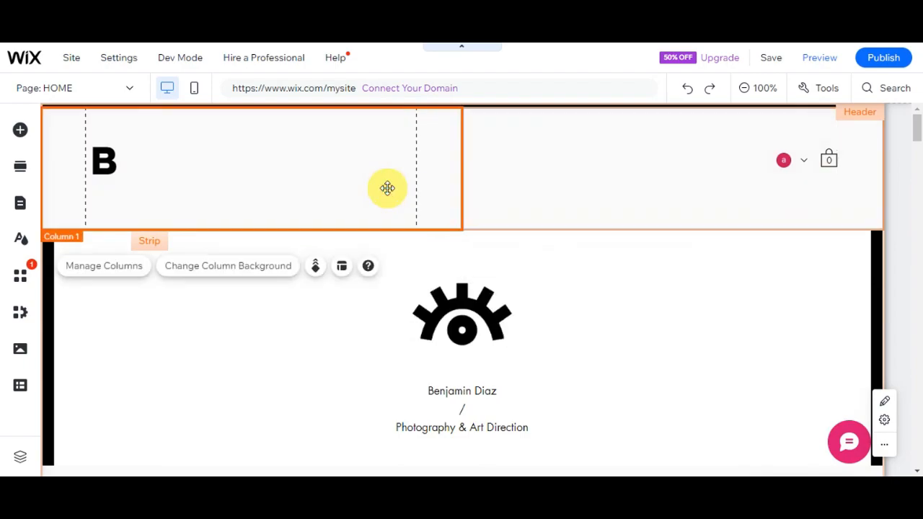
- Remove the B logo from the first column of the header strip
click(397, 208)
click(200, 138)
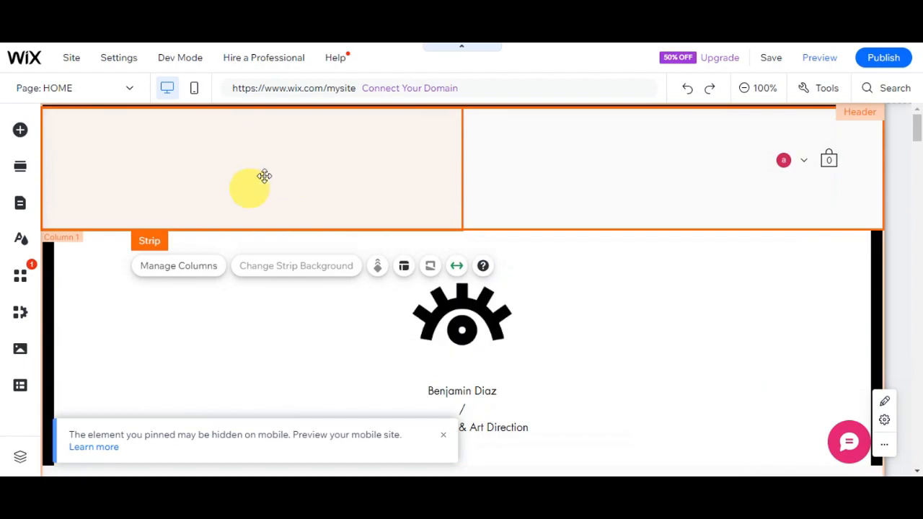
click(462, 152)
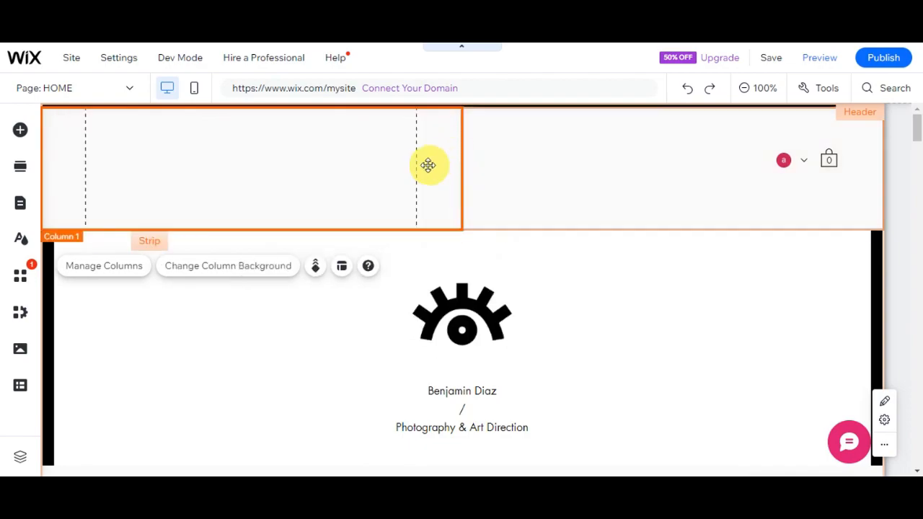
- Try the Yoga Practice picture from Free Wix Illustrations at a reduced size in the header strip's first column
click(20, 131)
click(64, 155)
click(75, 174)
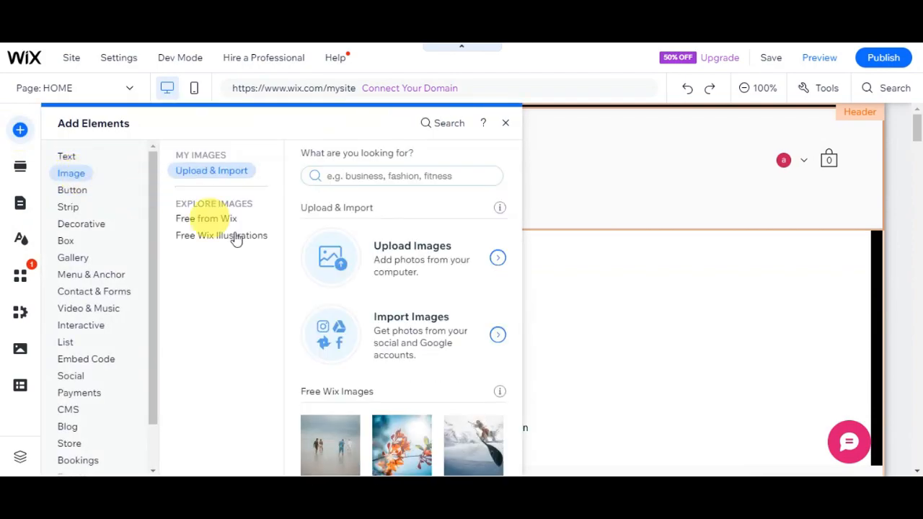
scroll(389, 271, down, 4)
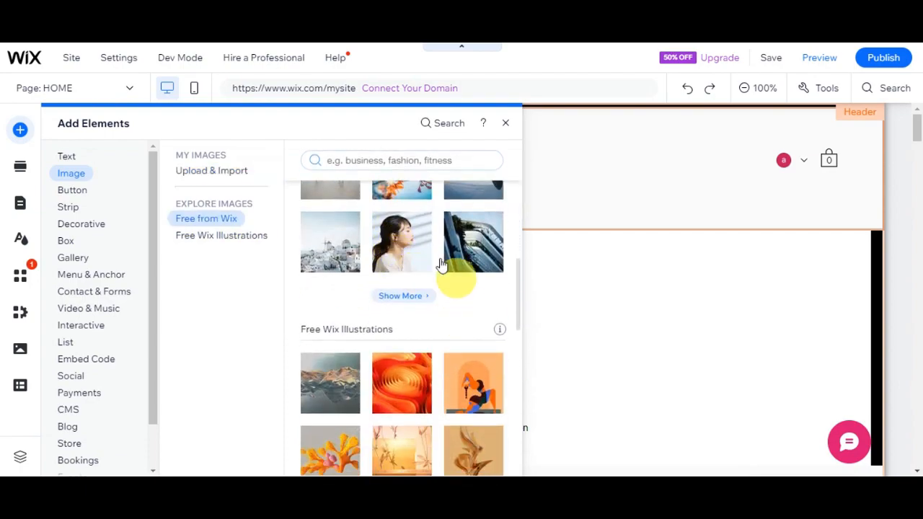
mouse_move(400, 380)
scroll(418, 274, down, 4)
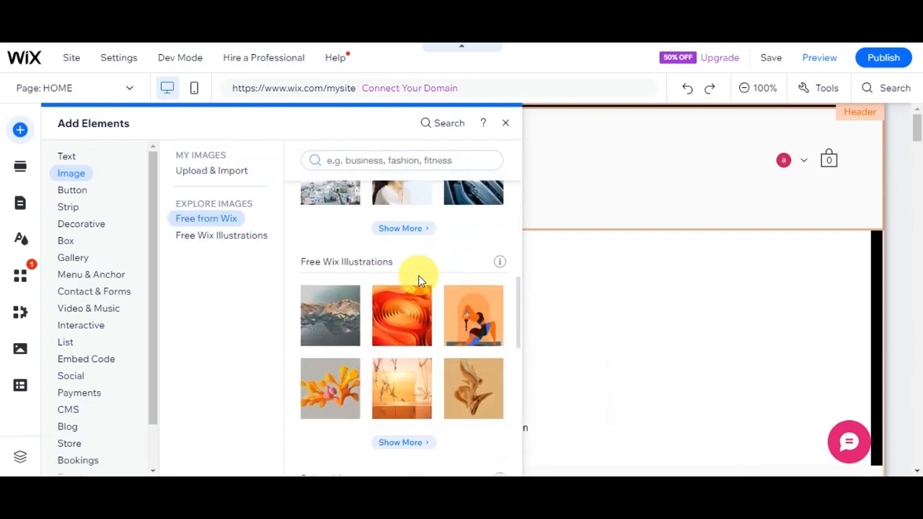
scroll(433, 329, up, 1)
mouse_move(470, 259)
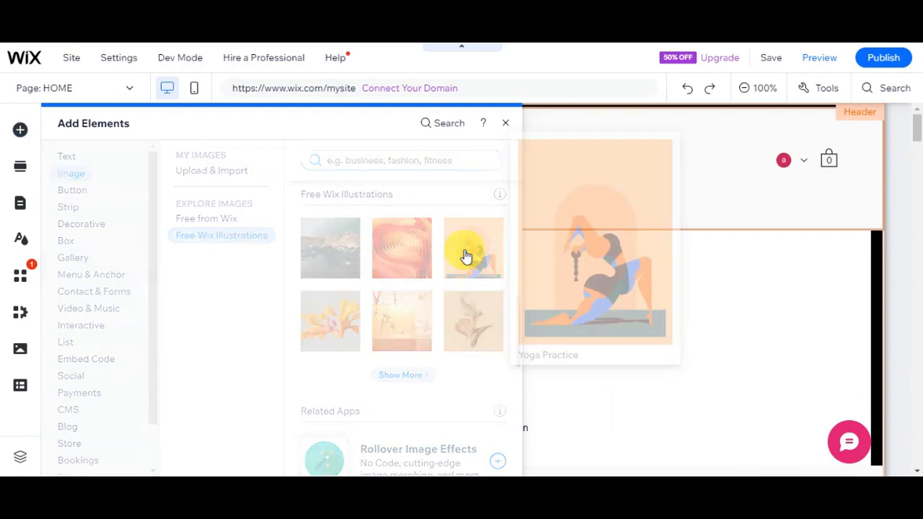
click(469, 254)
click(20, 129)
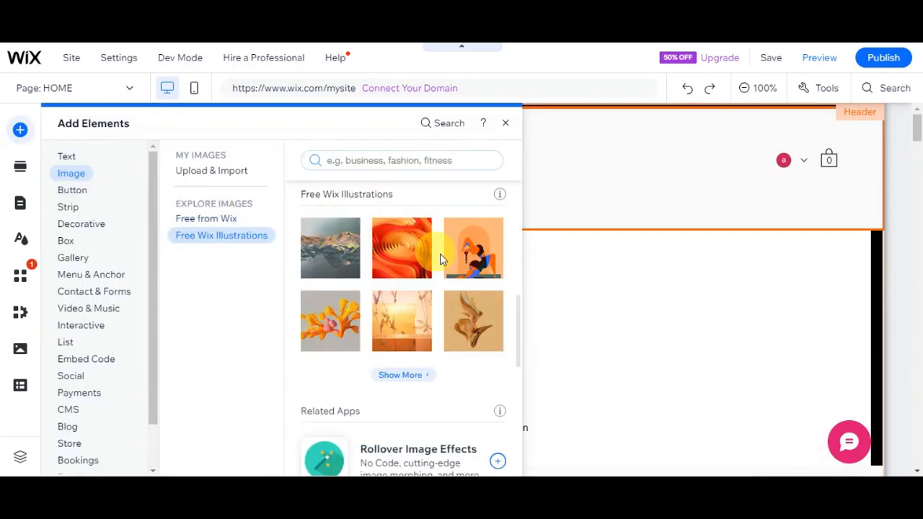
drag(470, 256, 78, 193)
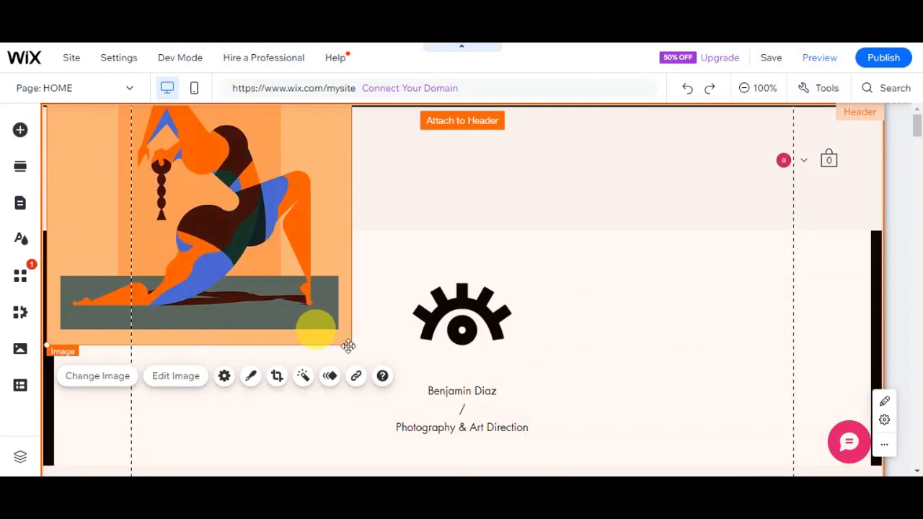
drag(349, 344, 257, 238)
click(218, 212)
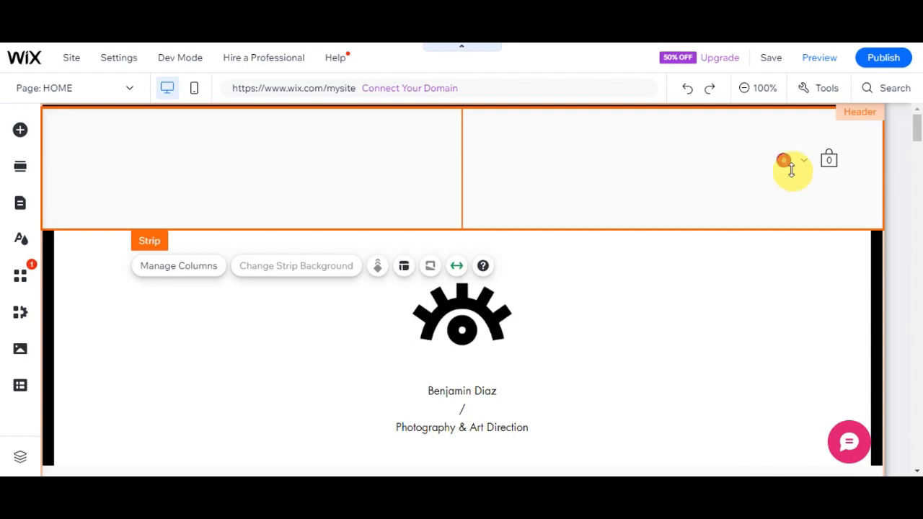
- Browse the menu designs and place the horizontal menu from My Menus in the header strip's first column
click(21, 133)
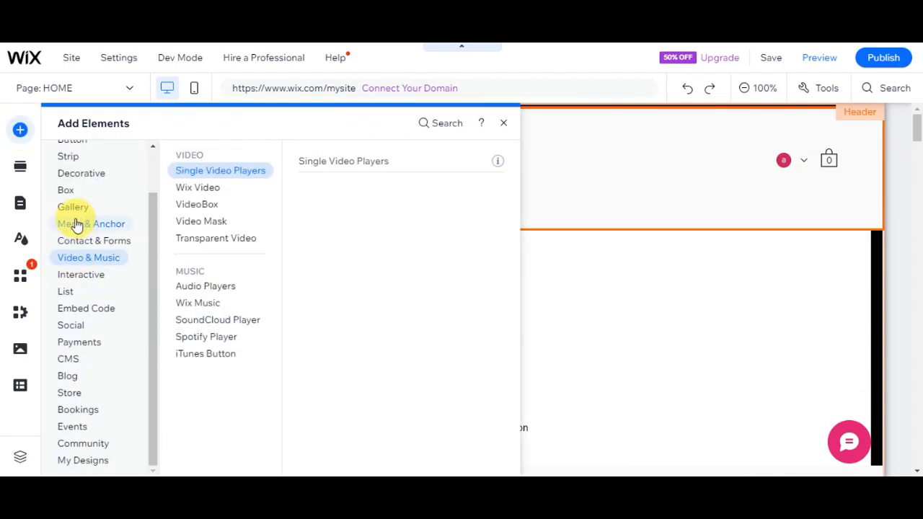
click(77, 225)
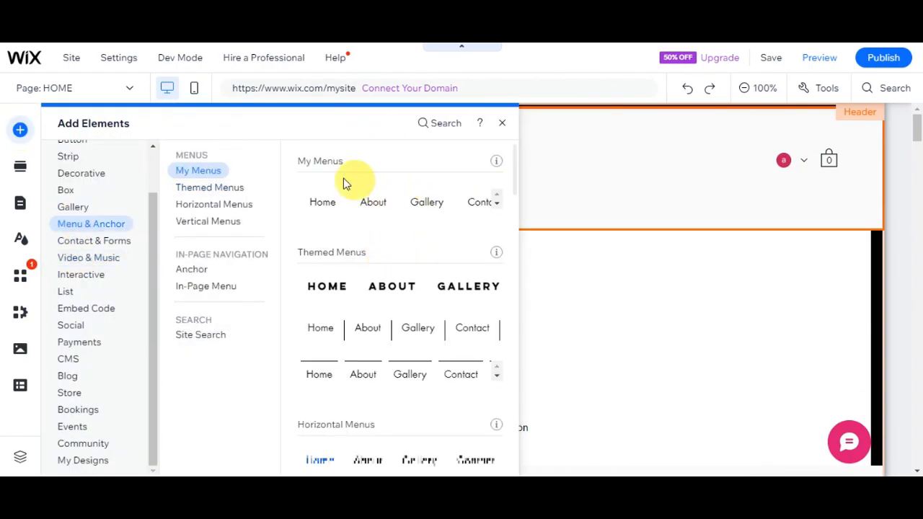
scroll(393, 253, down, 5)
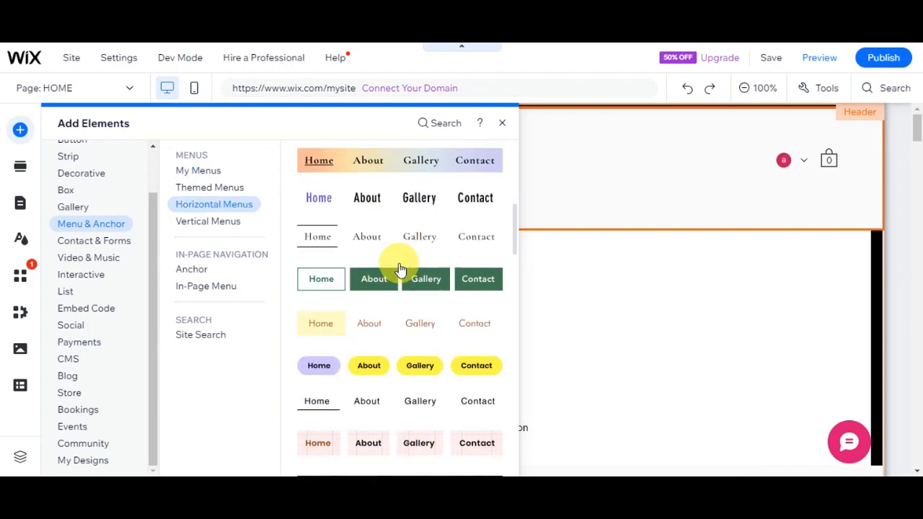
scroll(427, 298, down, 2)
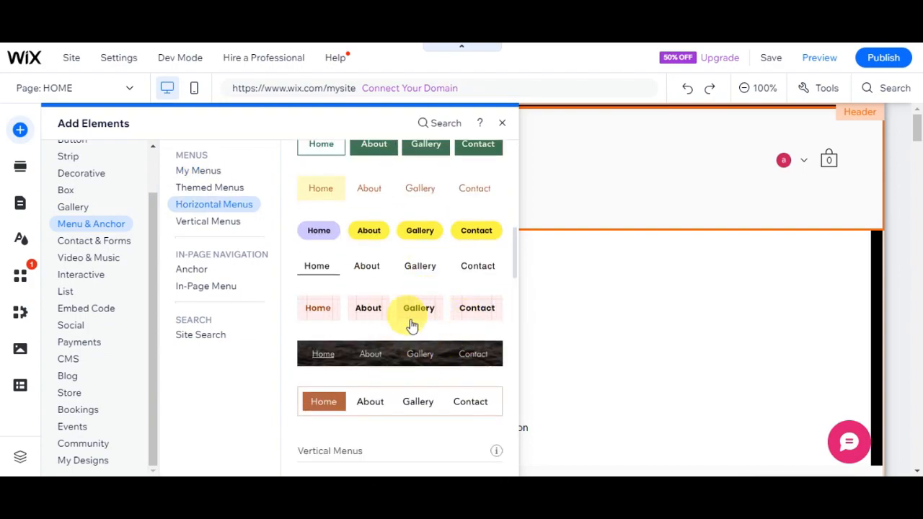
scroll(408, 320, up, 5)
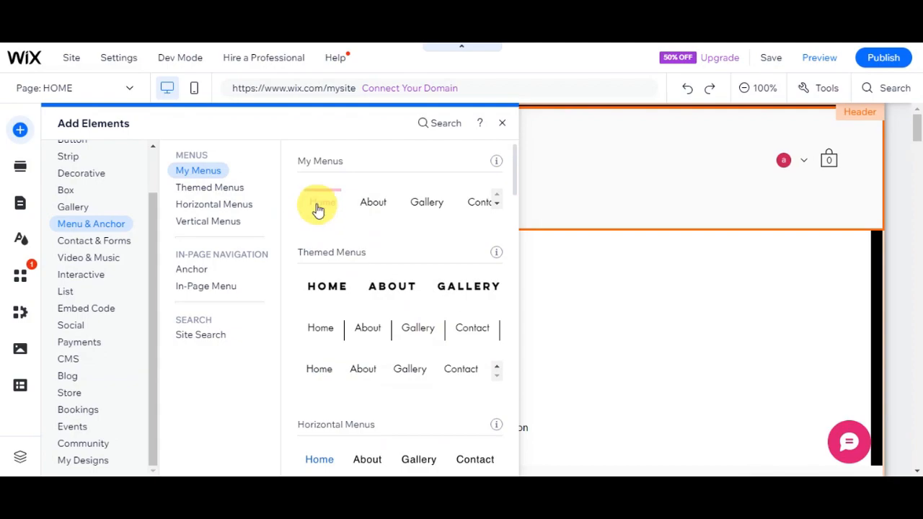
drag(324, 208, 80, 163)
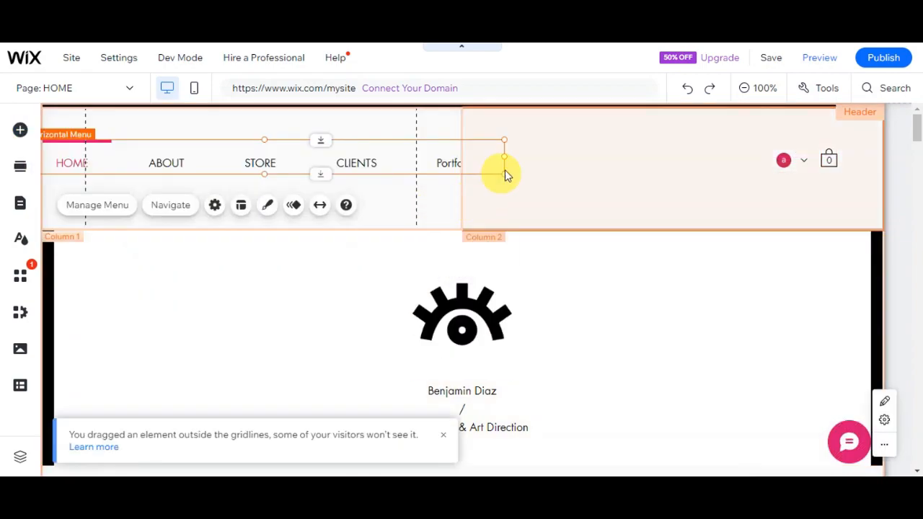
- Narrow the horizontal menu until it ends at the first column's edge, and select the strip's second column
drag(503, 174, 503, 174)
drag(451, 154, 463, 173)
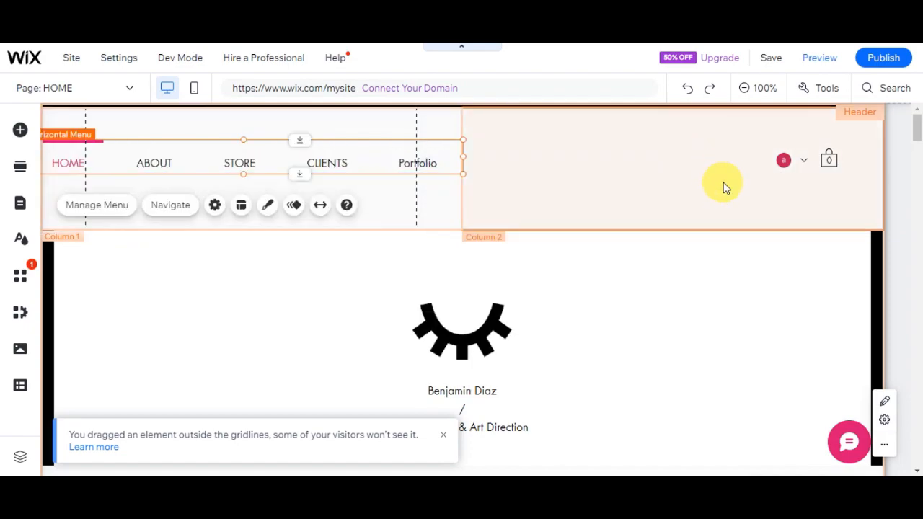
click(569, 160)
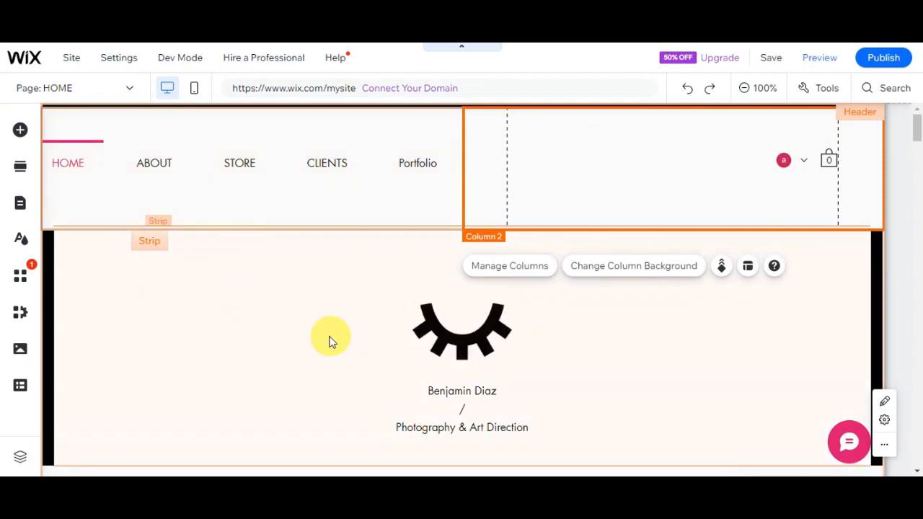
- Browse the Payments and Social elements, including the Facebook, Twitter, Pinterest, VK, LINE and YouTube options
click(20, 134)
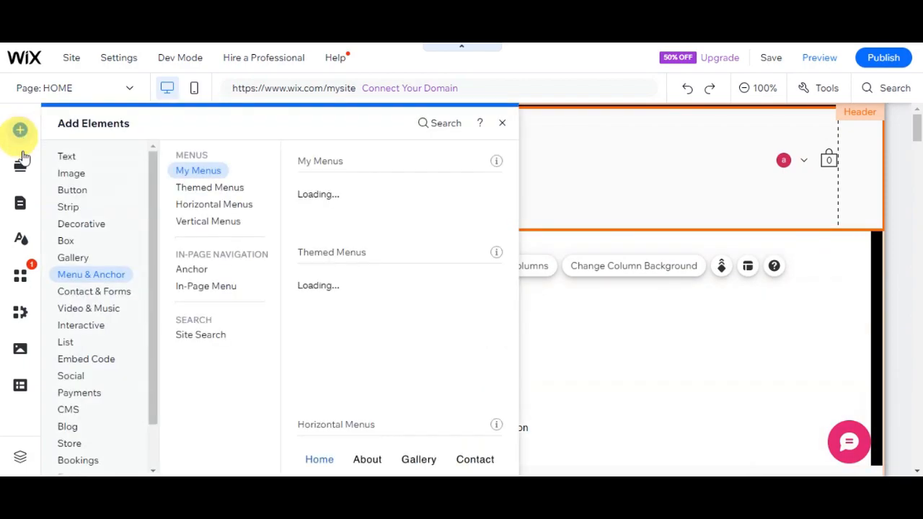
scroll(70, 369, down, 1)
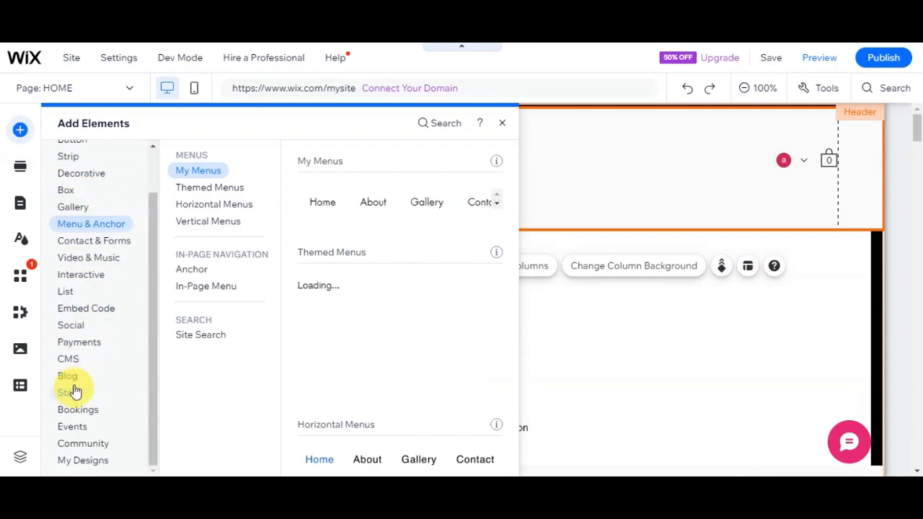
click(65, 330)
click(68, 342)
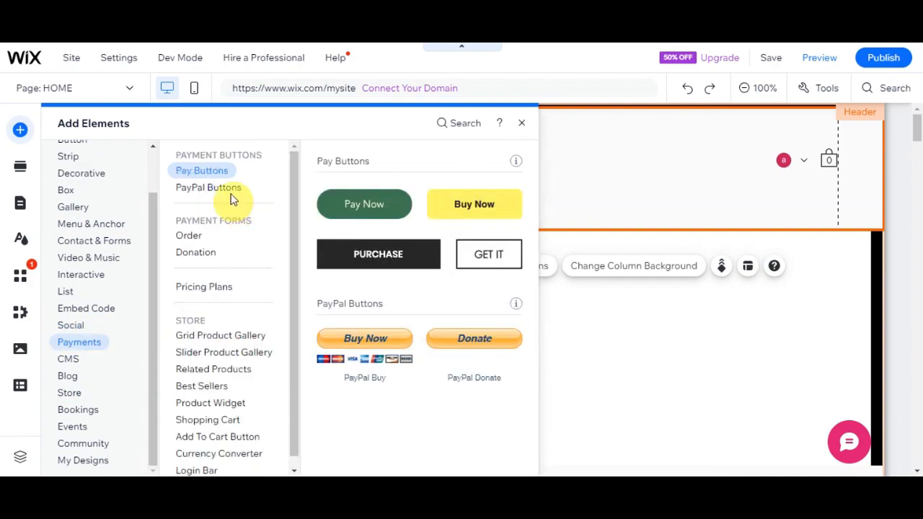
click(70, 325)
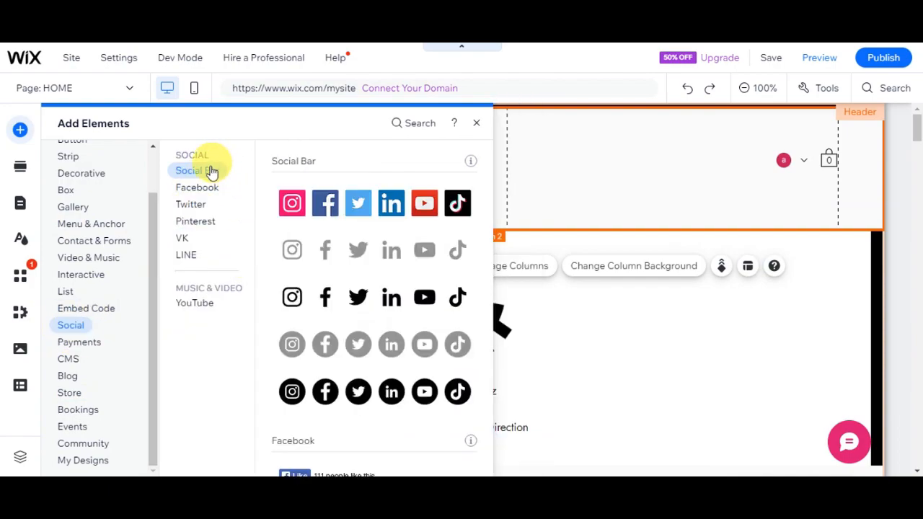
click(209, 187)
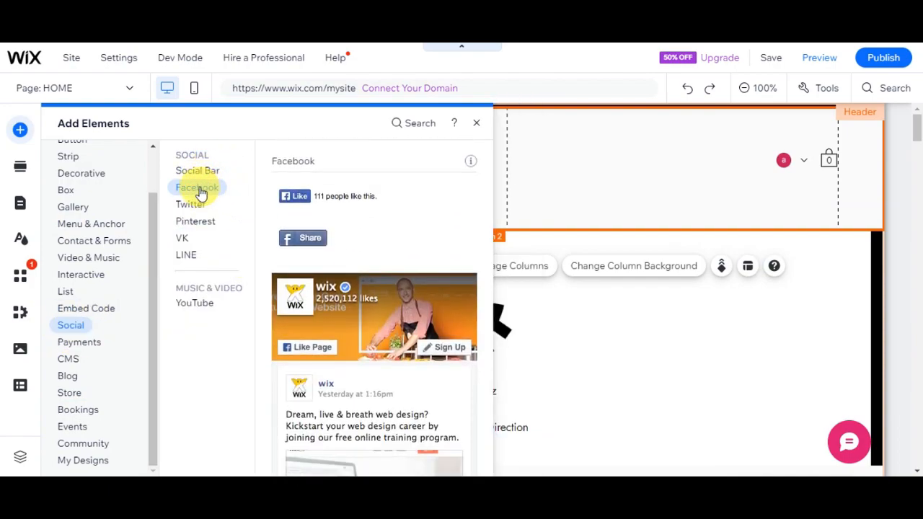
click(190, 204)
click(195, 221)
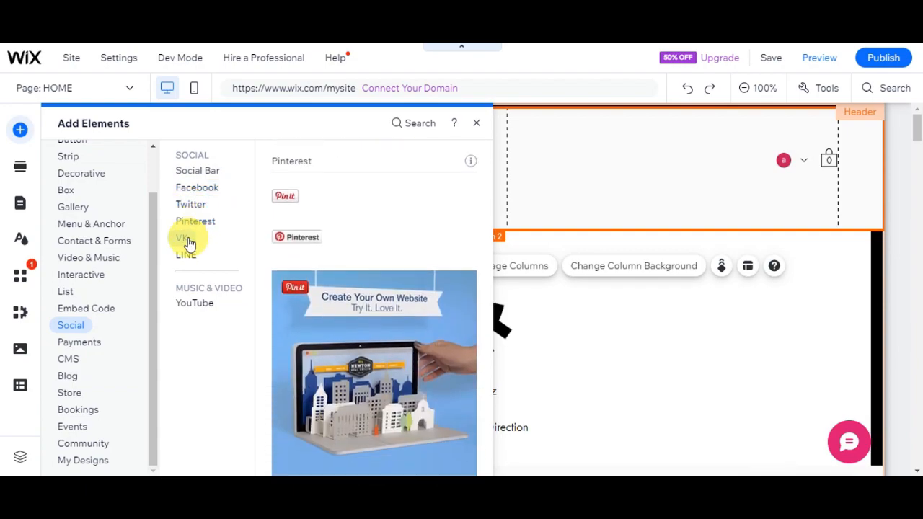
click(186, 238)
click(188, 256)
click(196, 302)
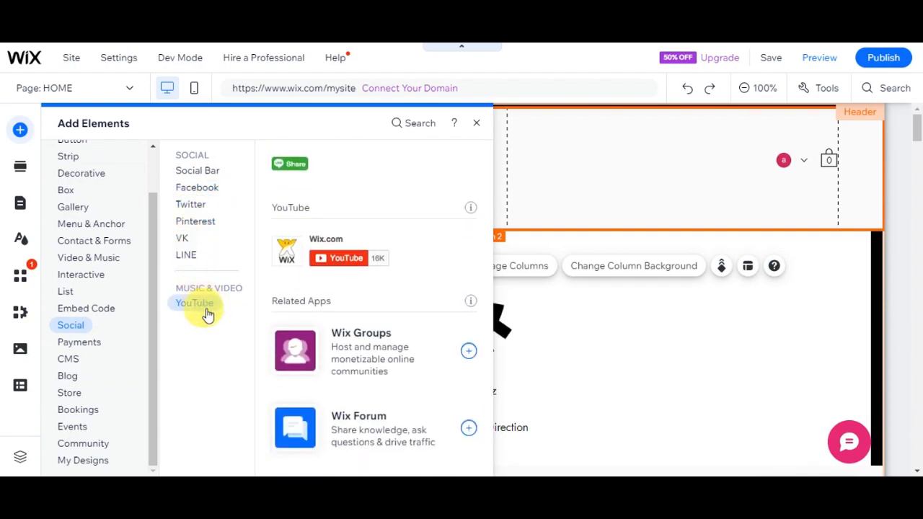
- Place the plain grey social bar from the Social elements in the header strip's second column, beside the login bar
click(191, 177)
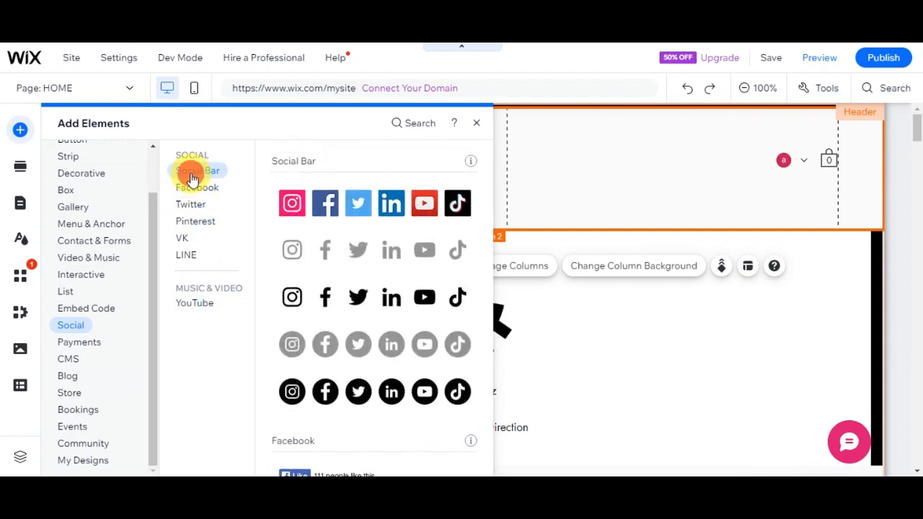
scroll(392, 281, down, 2)
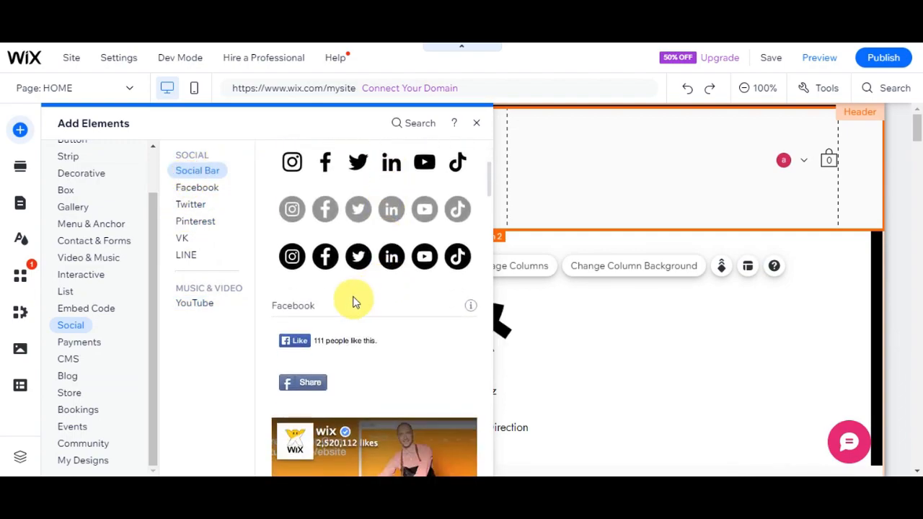
scroll(354, 299, up, 2)
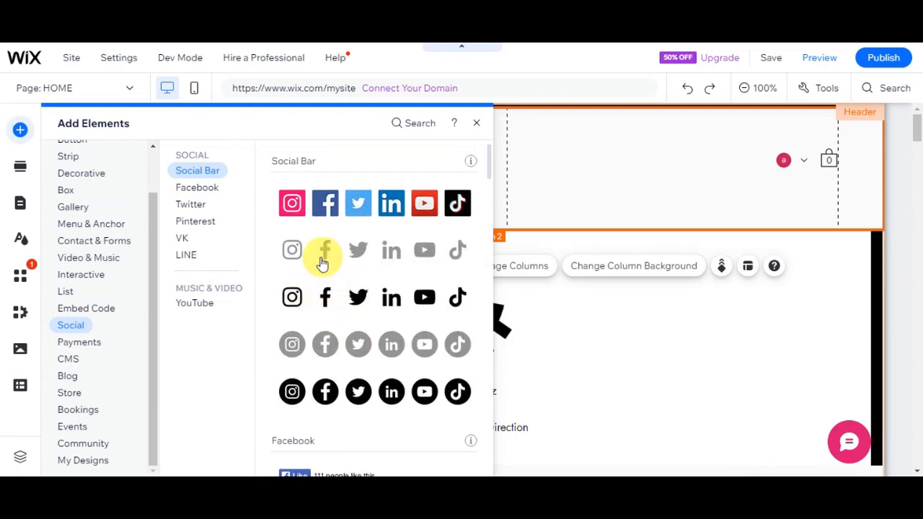
drag(324, 253, 632, 161)
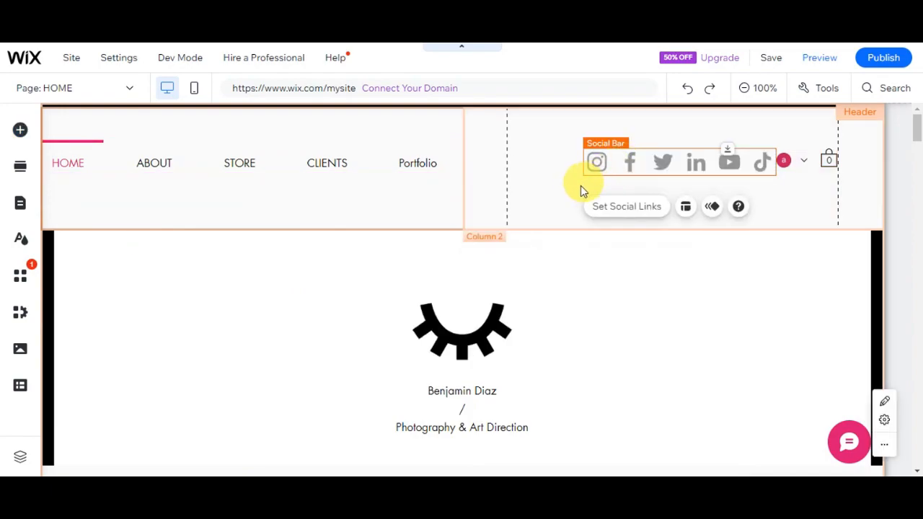
mouse_move(618, 161)
mouse_down()
mouse_move(584, 154)
mouse_move(613, 156)
mouse_up()
click(710, 289)
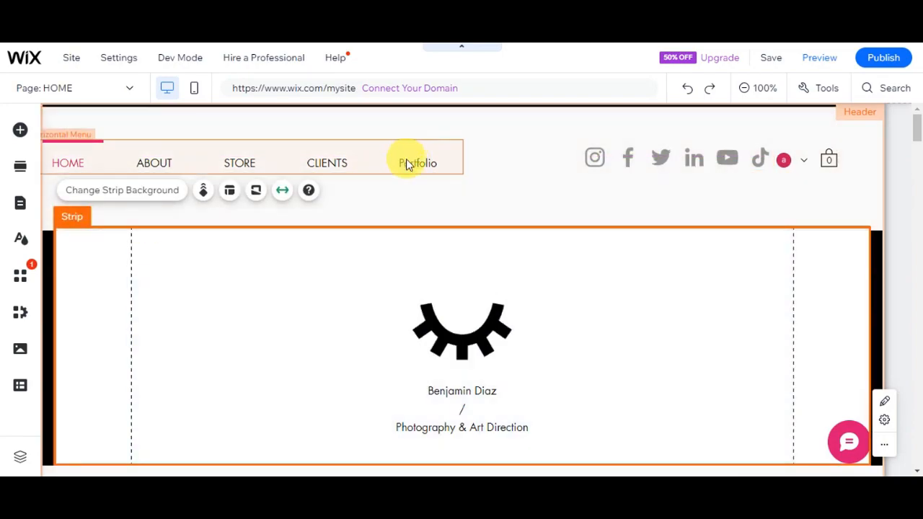
- Narrow the horizontal menu within the first column and move the social bar closer to it, level with the menu items
drag(430, 163, 459, 162)
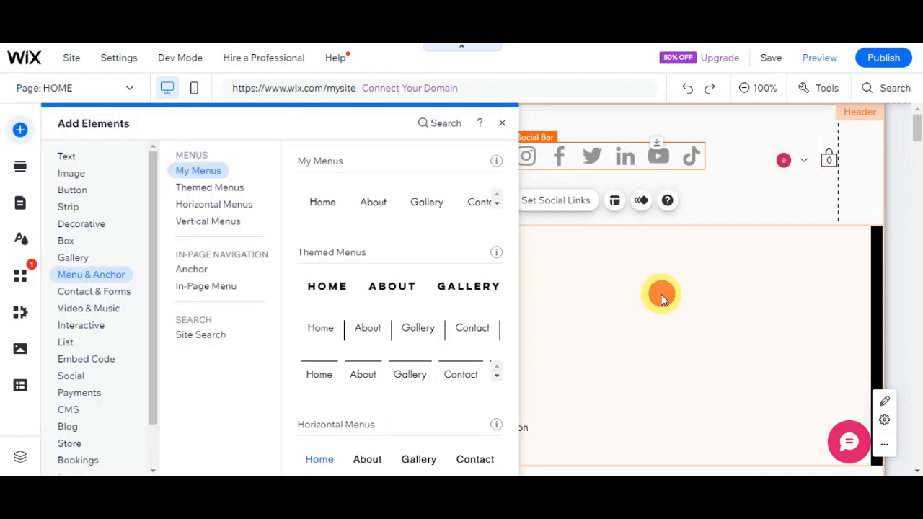
click(659, 293)
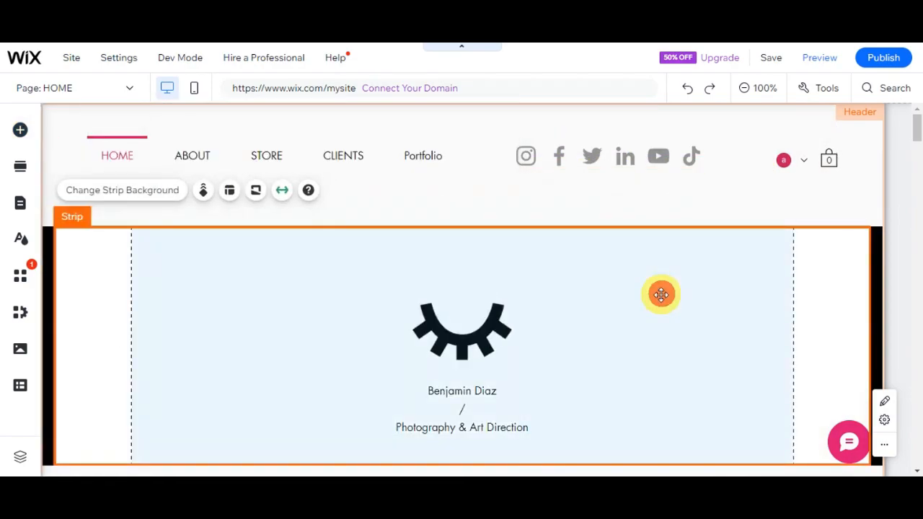
- Open the list of available actions for the horizontal menu in the header
right_click(317, 161)
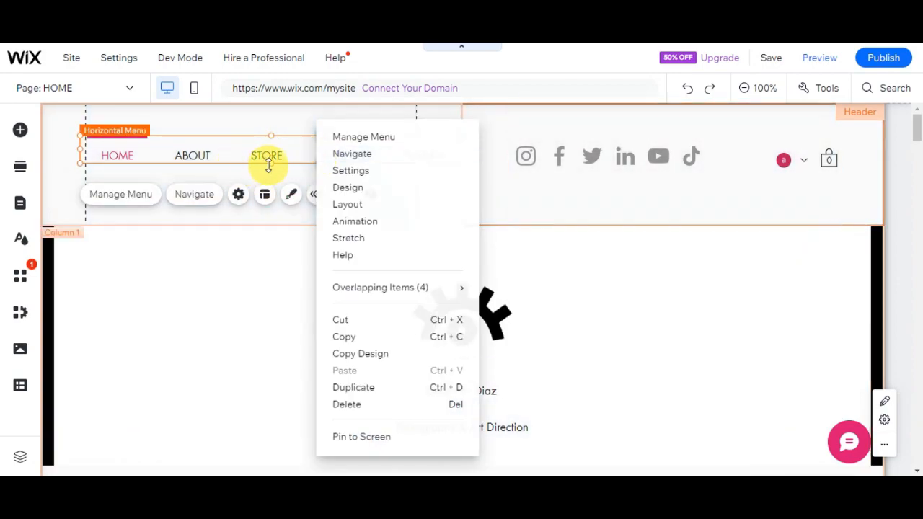